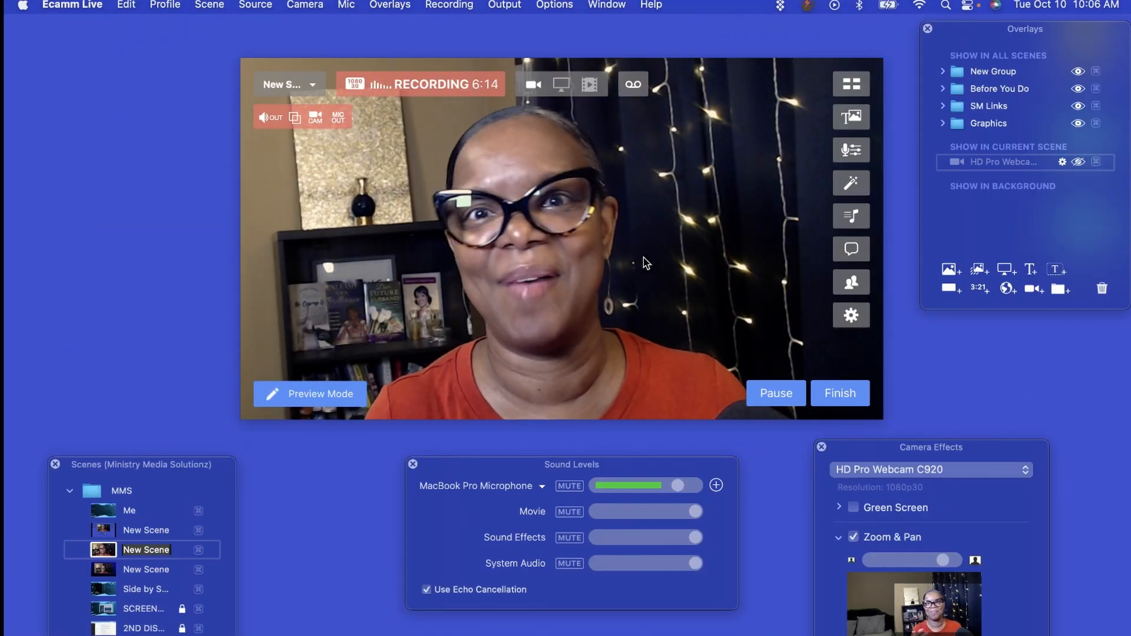
Add a rectangle overlay to the current scene, place it beside the presenter's face, and keep its shape as Rectangle
click(950, 289)
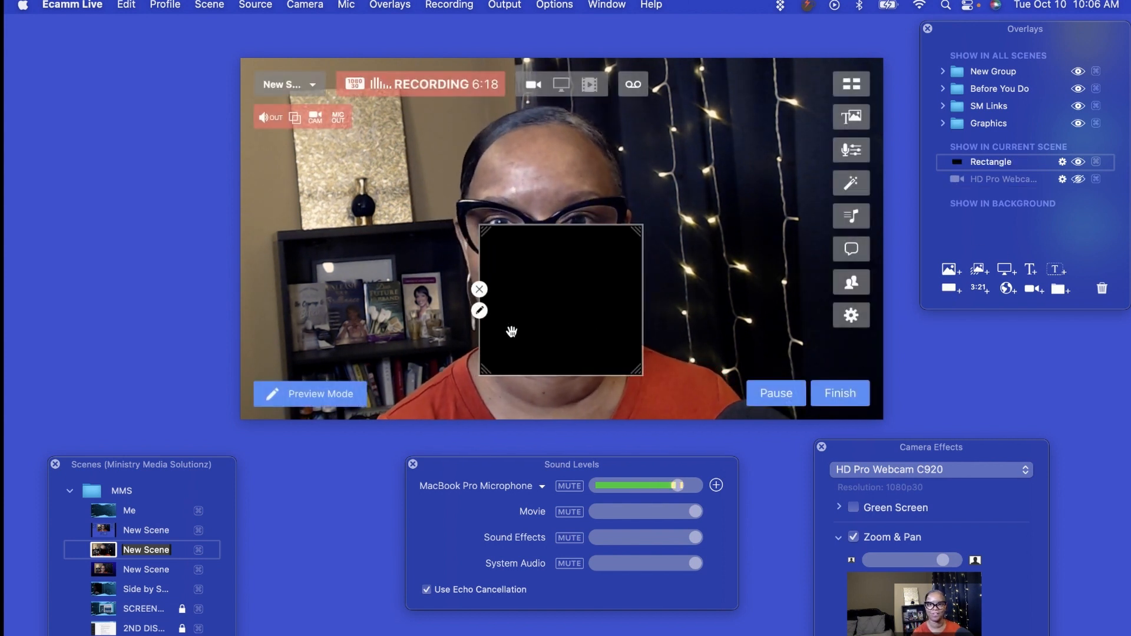
drag(513, 330, 687, 295)
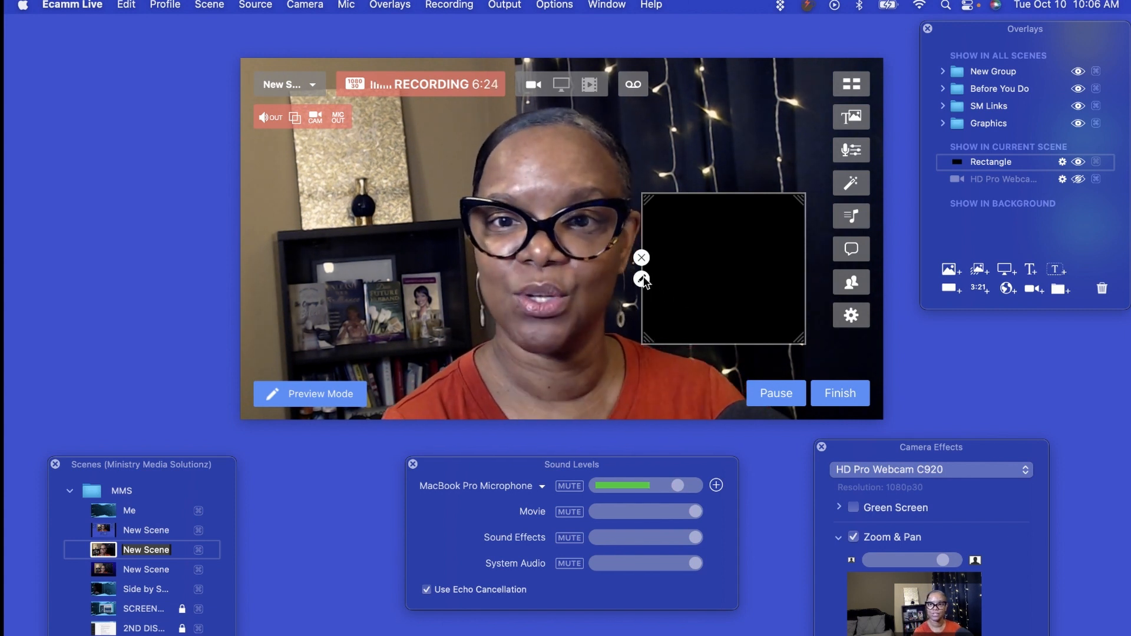
click(641, 279)
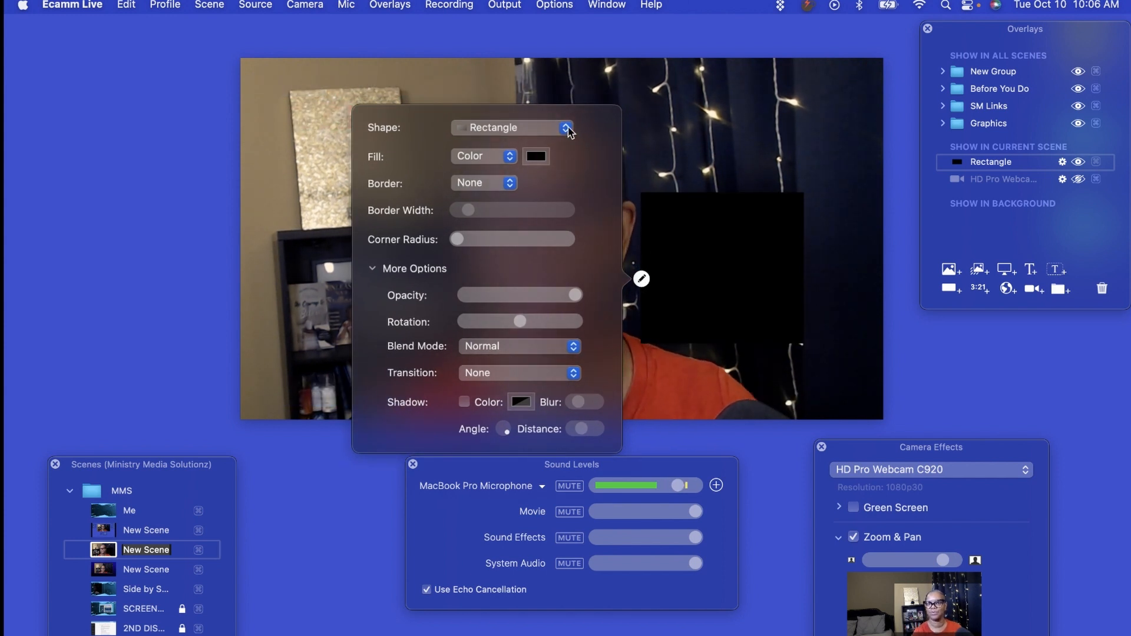
click(567, 129)
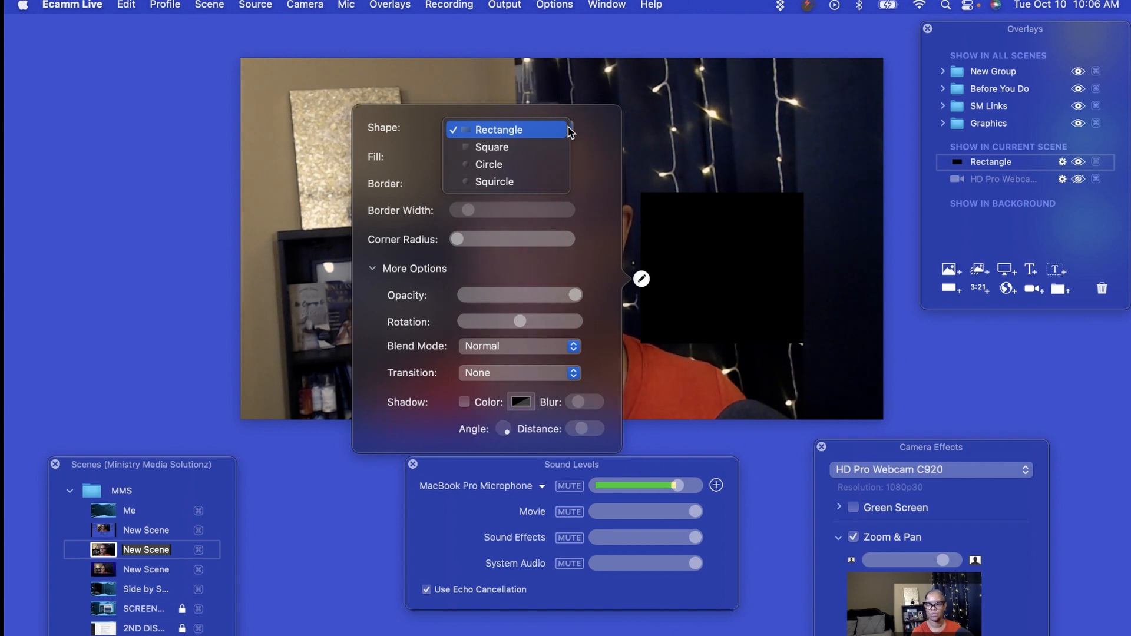
click(569, 131)
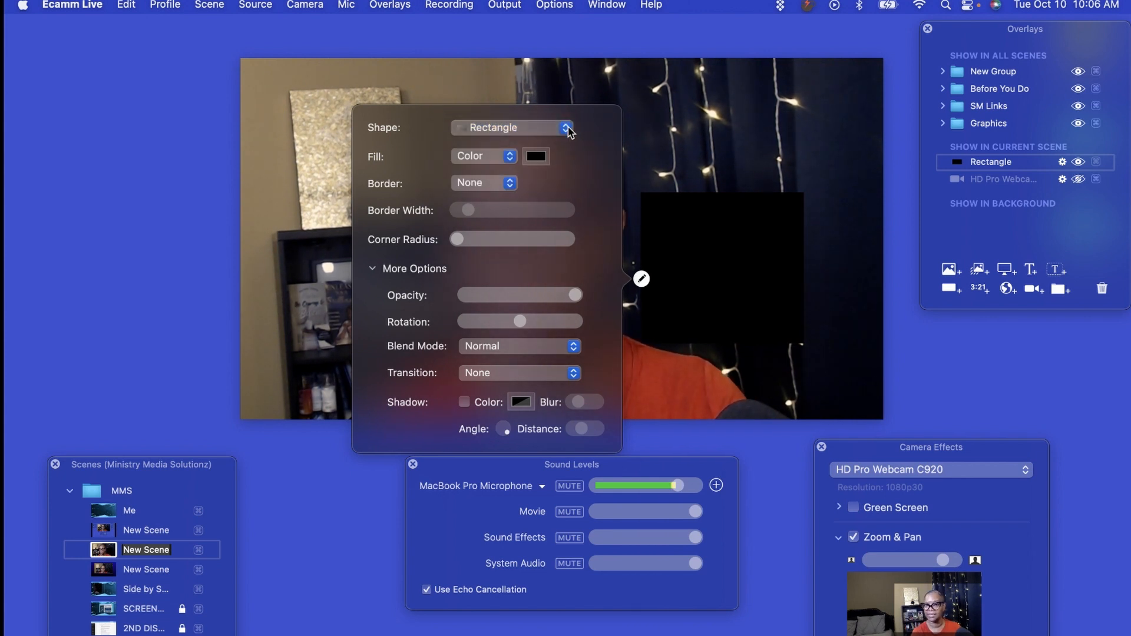
Set the rectangle's fill color to the saved dark blue swatch
click(536, 157)
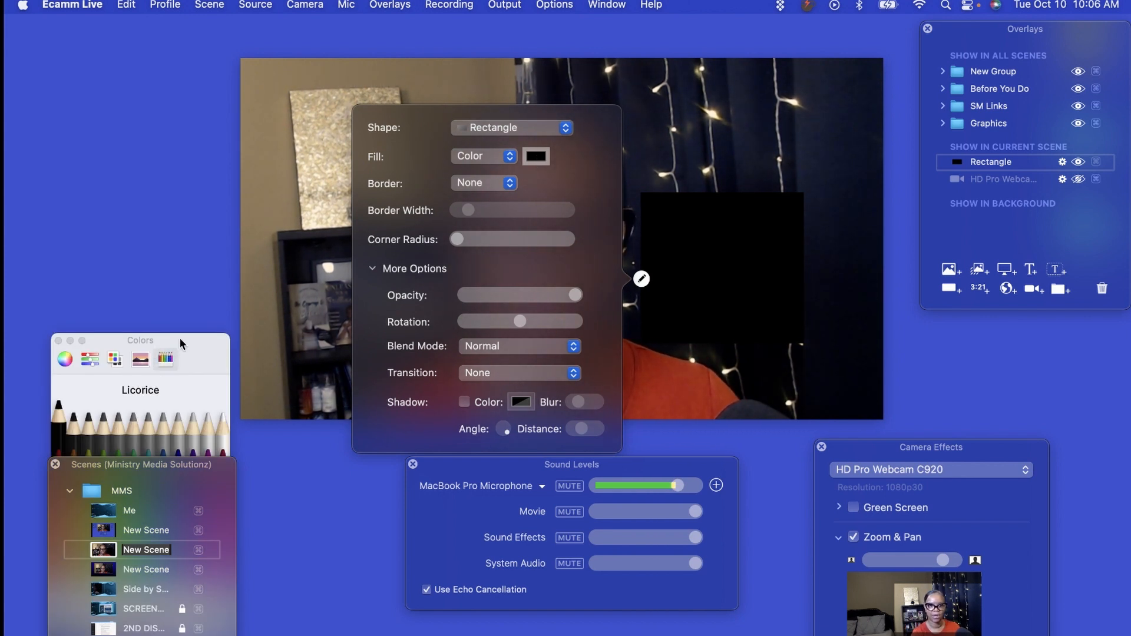
drag(179, 343, 160, 103)
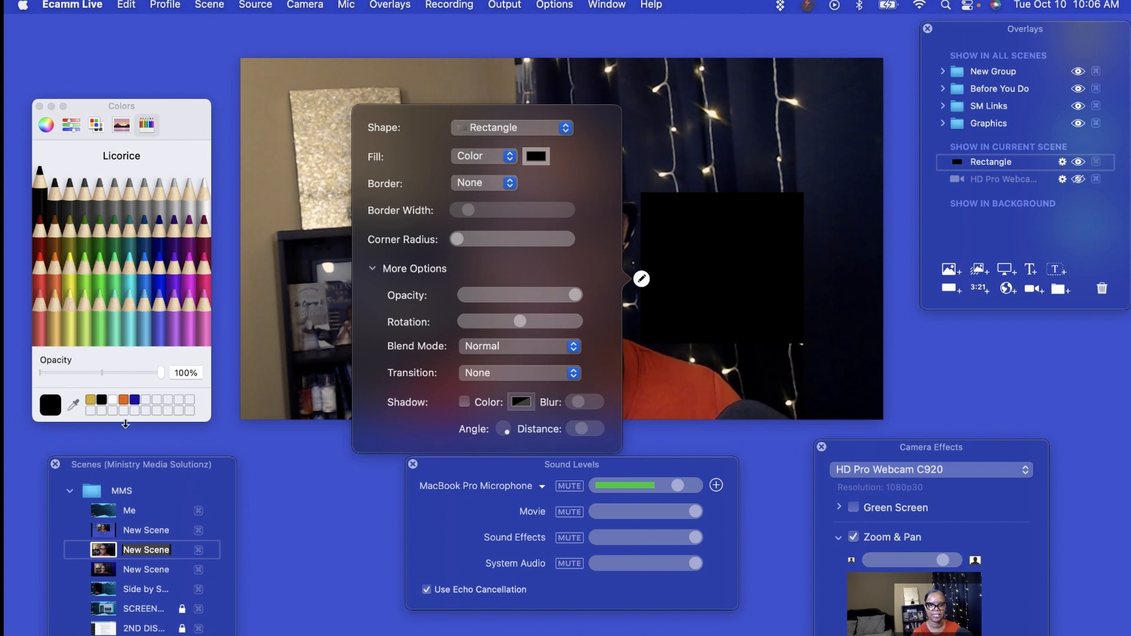
click(135, 401)
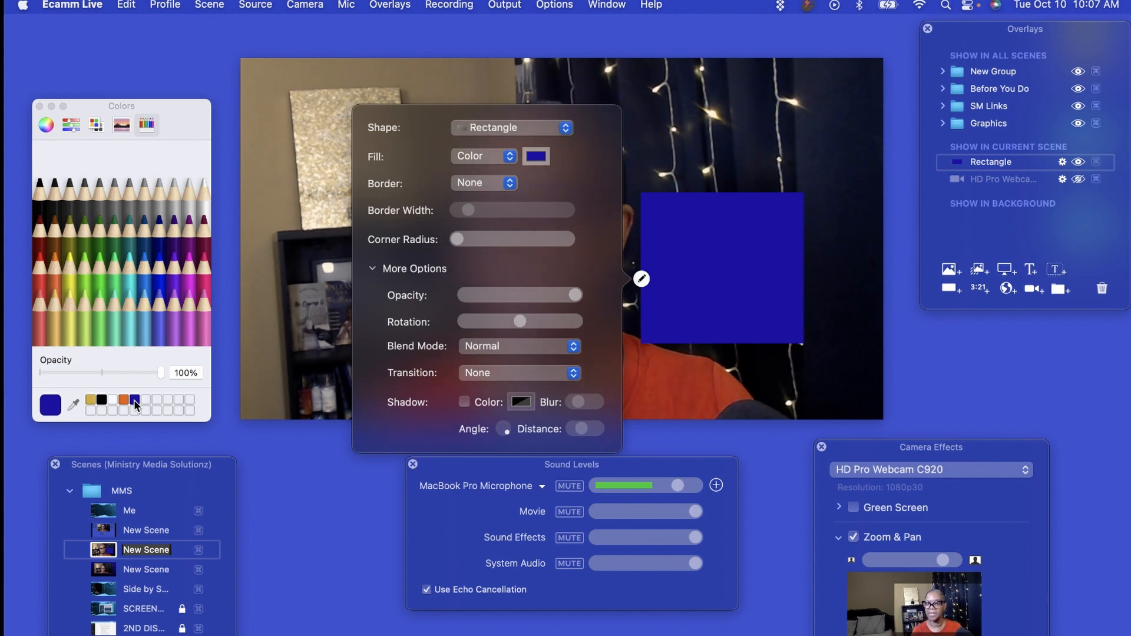
Change the rectangle's fill to a gradient from dark blue to black, angled so the blue is uppermost and the black lowermost
click(511, 157)
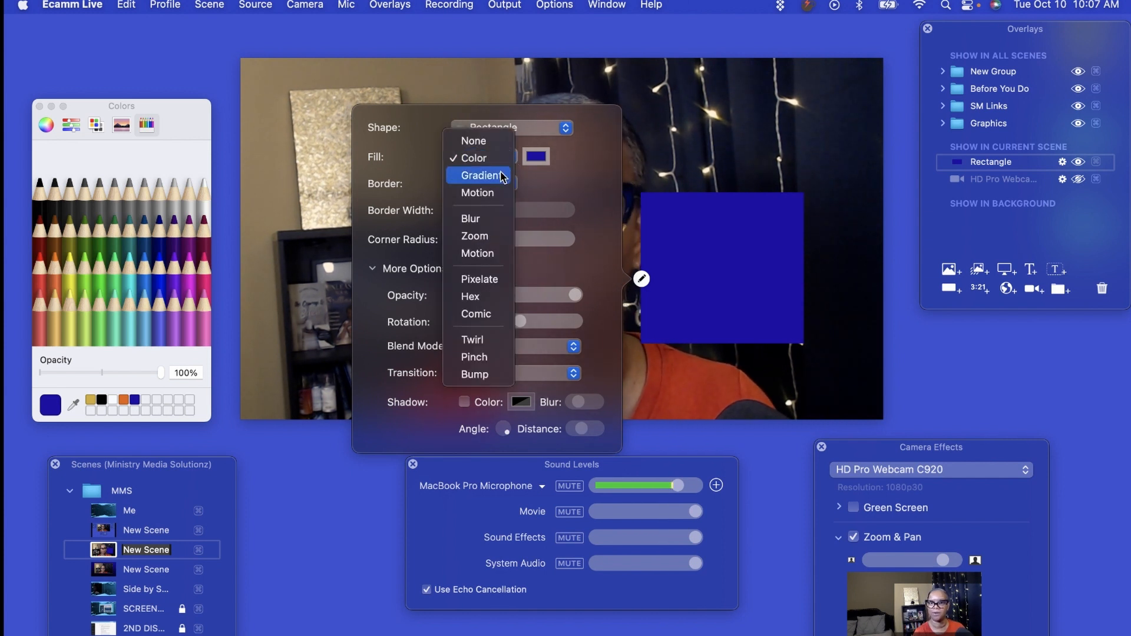
click(503, 177)
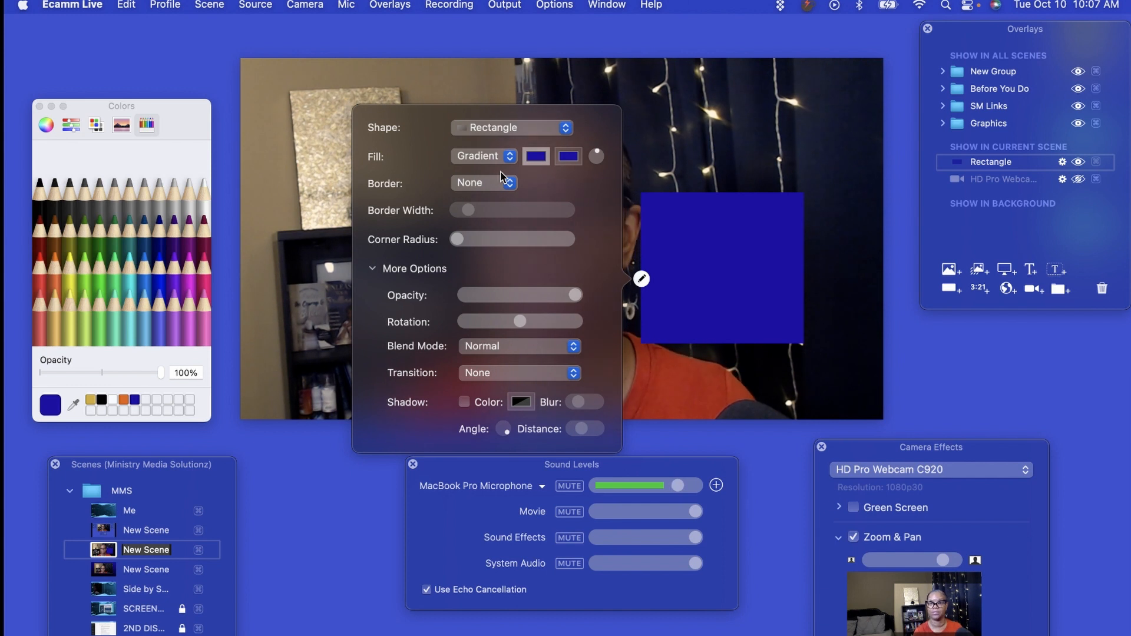
click(568, 158)
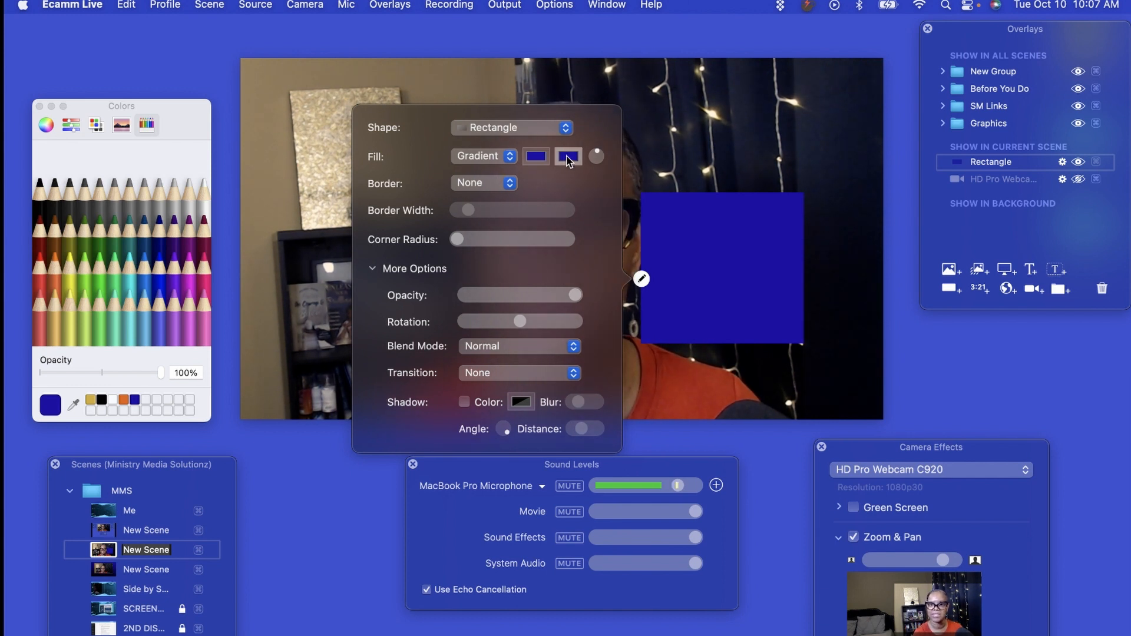
click(46, 125)
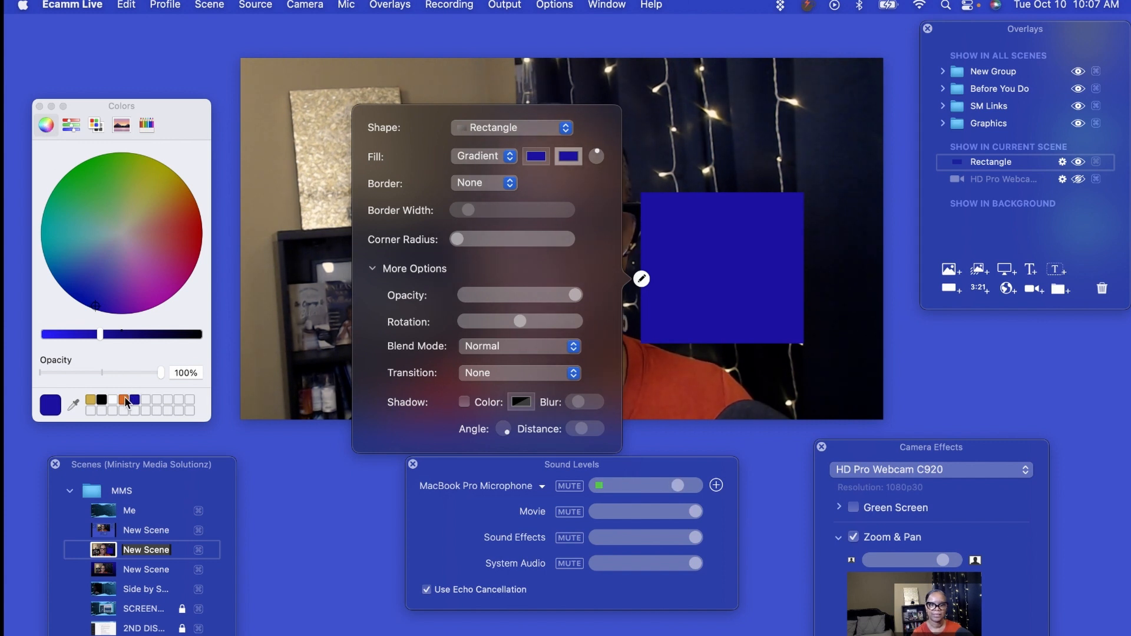
click(90, 400)
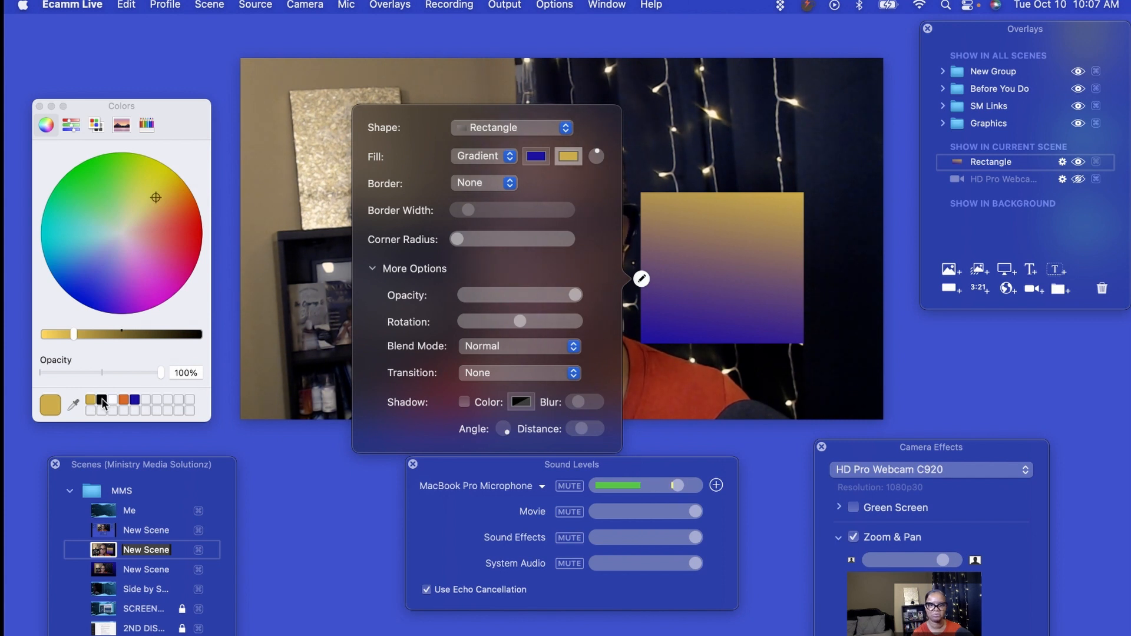
click(105, 400)
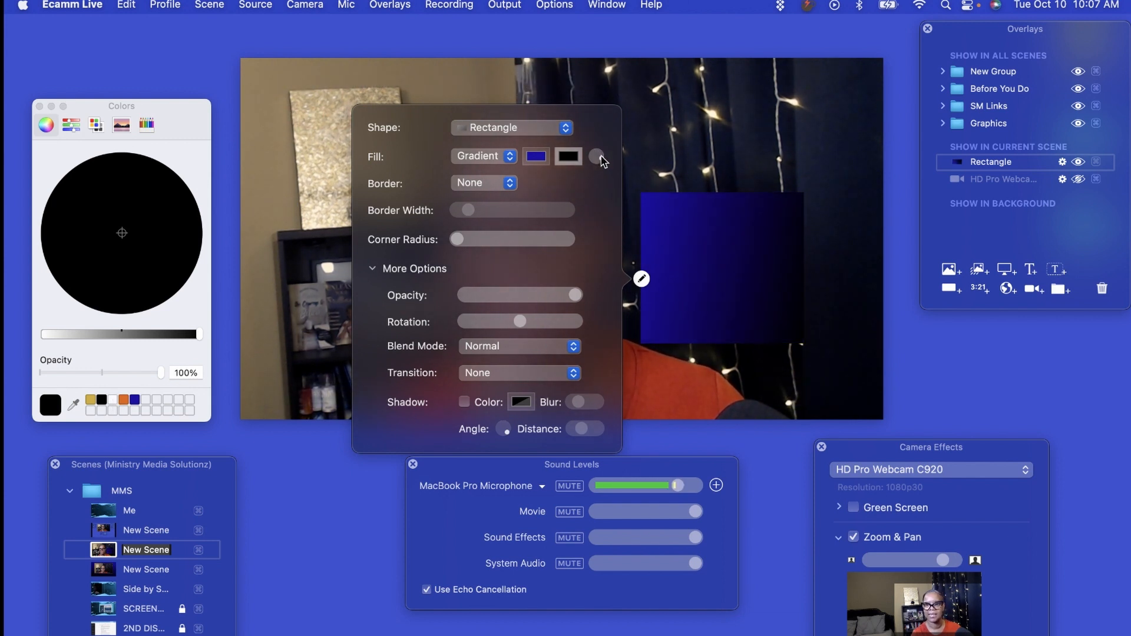
drag(598, 155, 605, 163)
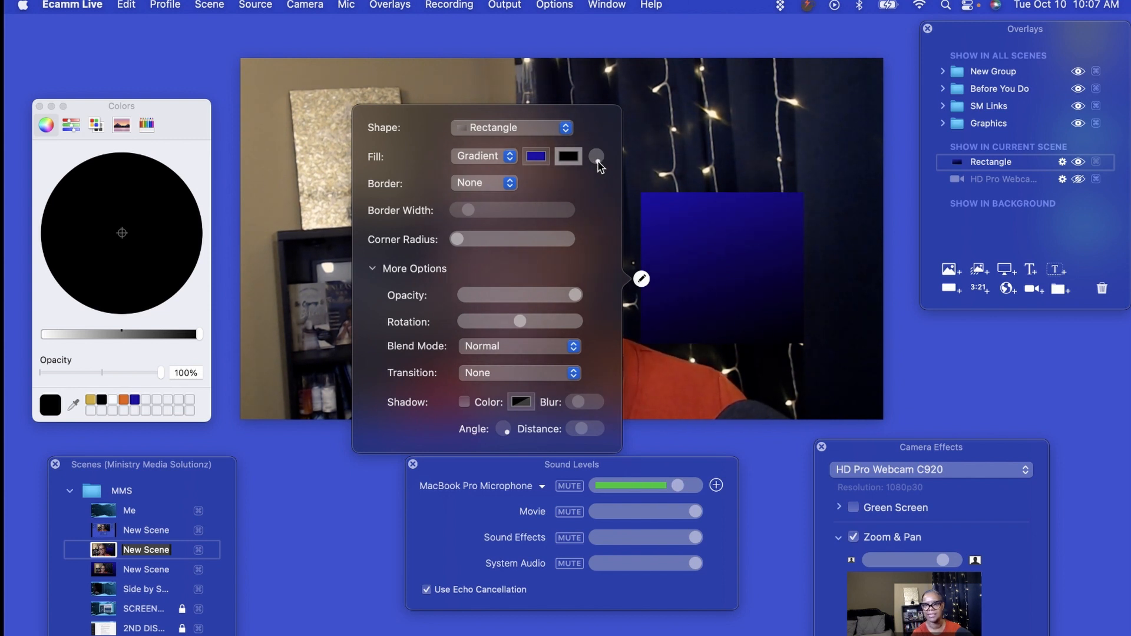
click(662, 135)
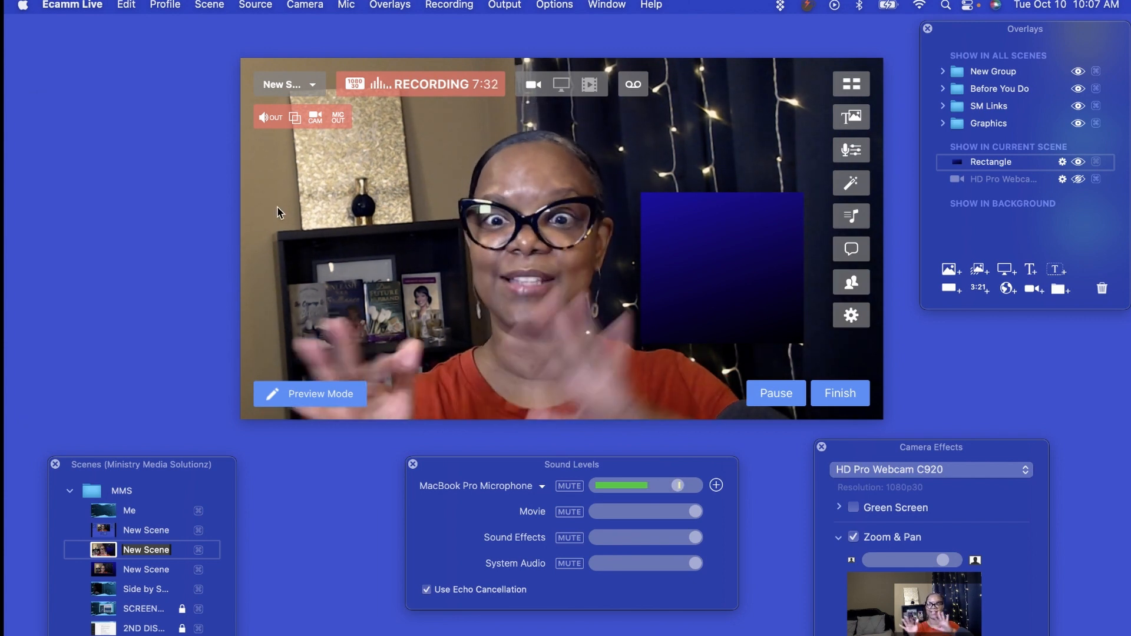
Enlarge the gradient rectangle to fill the whole canvas and place it under Show in Background
mouse_move(725, 235)
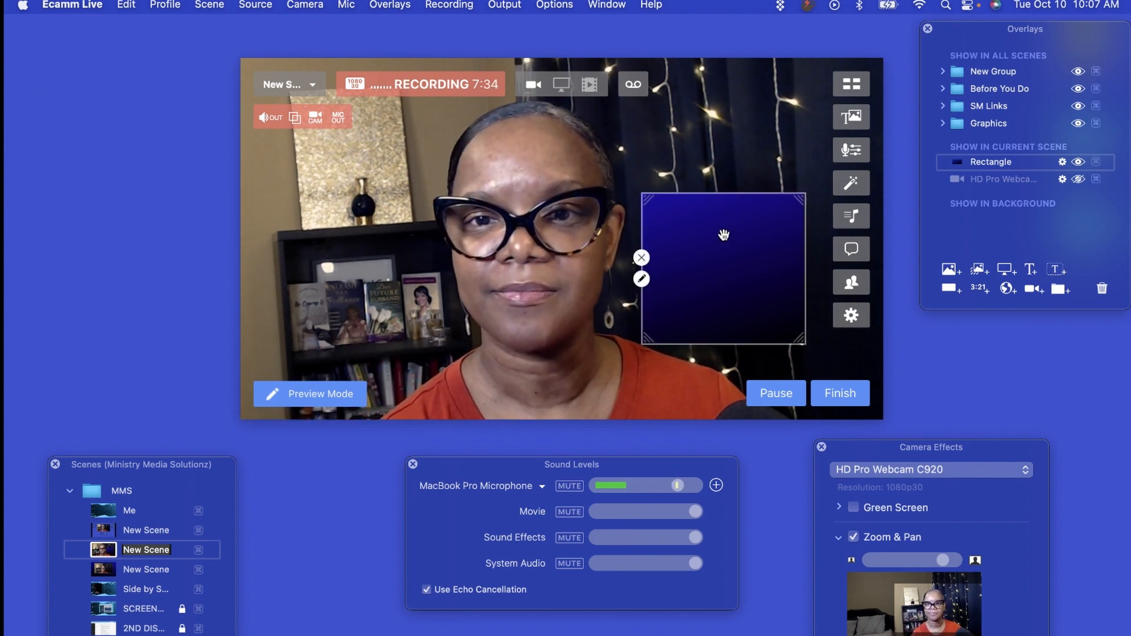
drag(712, 261, 304, 127)
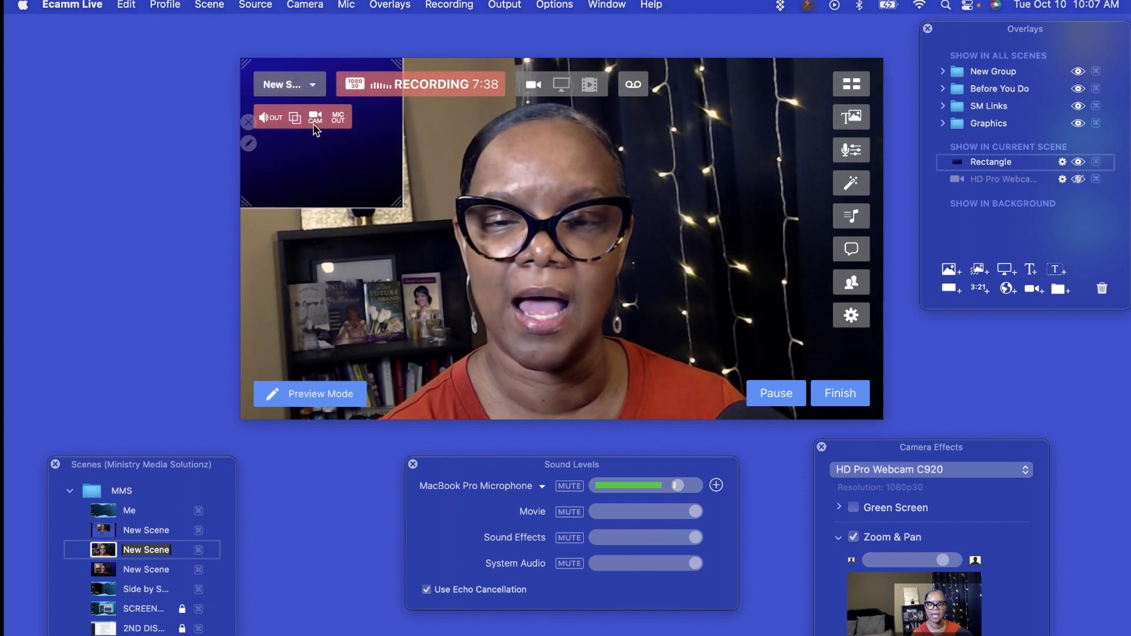
drag(408, 213, 885, 417)
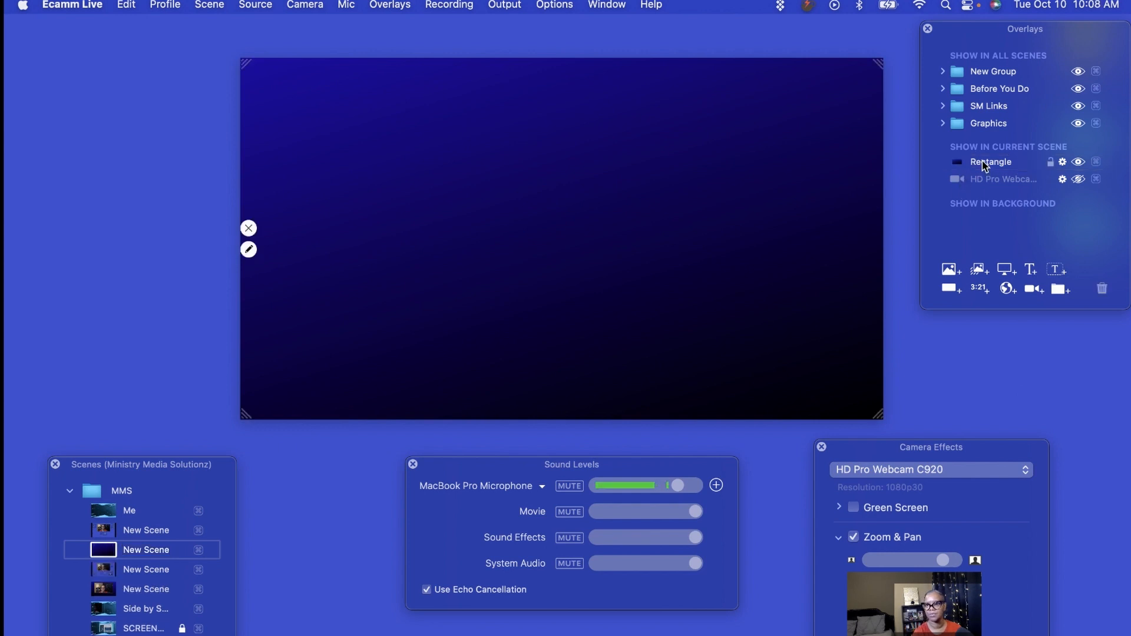
drag(982, 165, 990, 210)
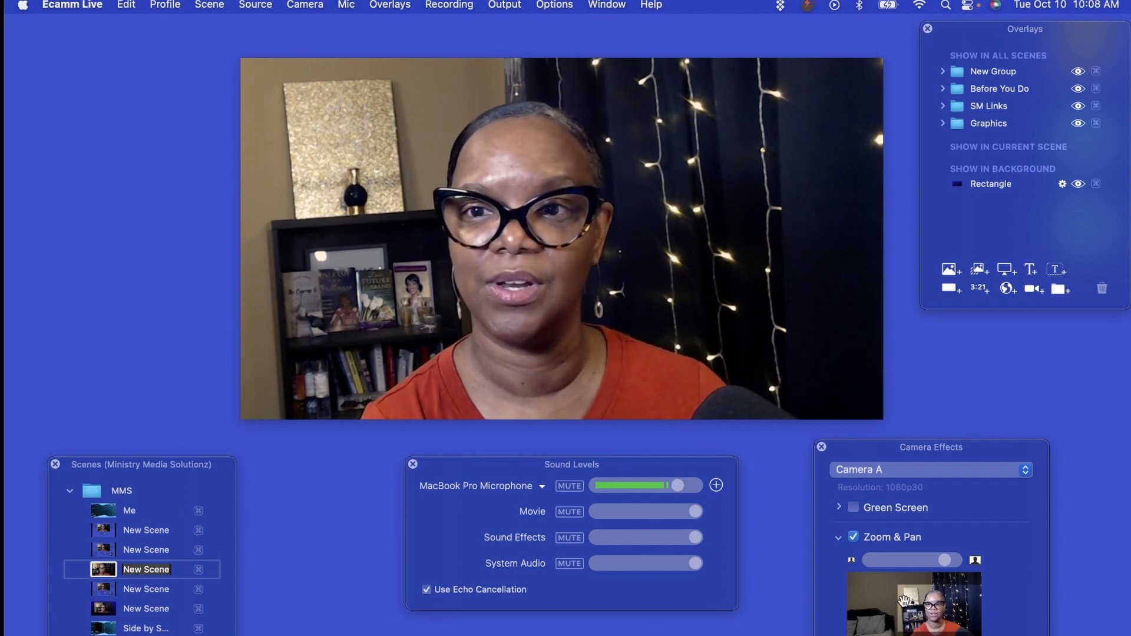
Set the scene's source to Blank and center the webcam overlay over the gradient background
click(255, 5)
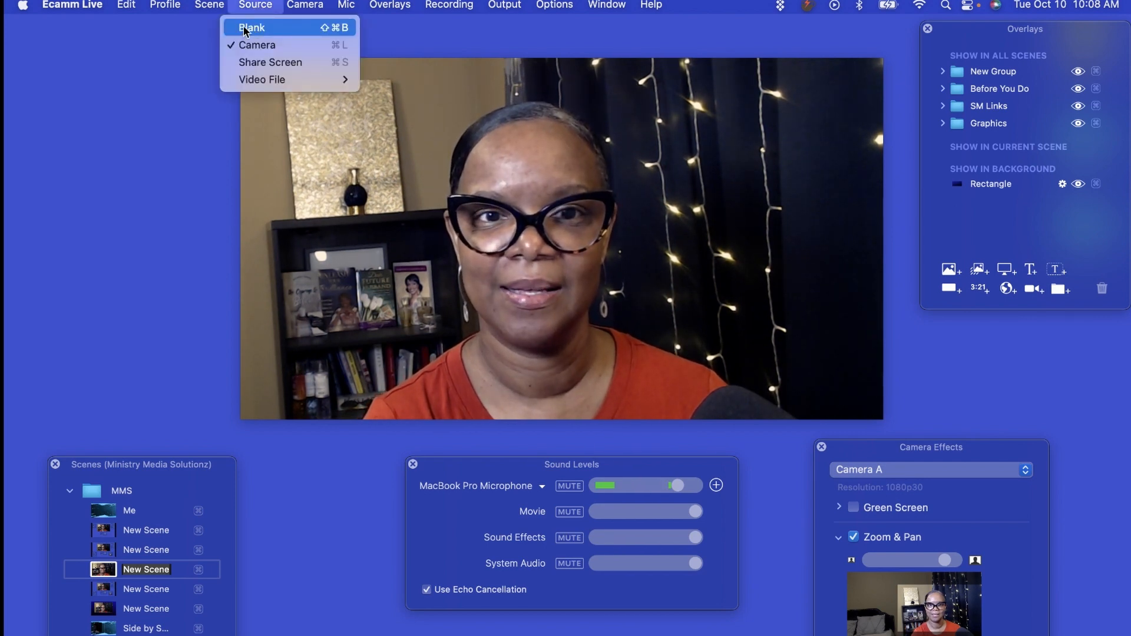
click(246, 32)
mouse_move(323, 133)
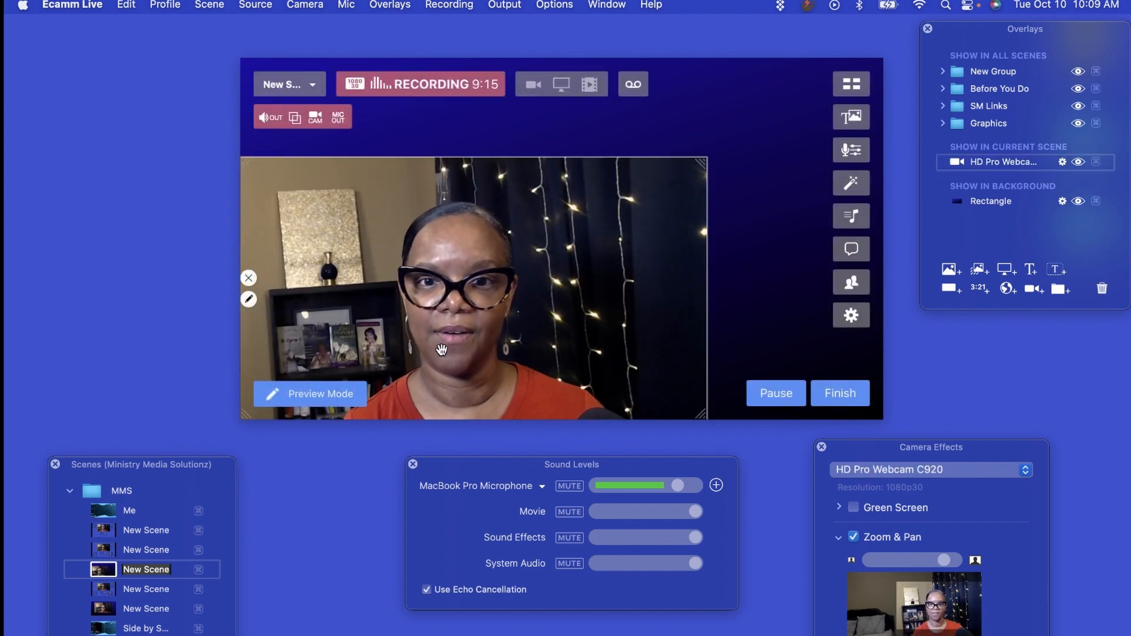
drag(442, 350, 511, 291)
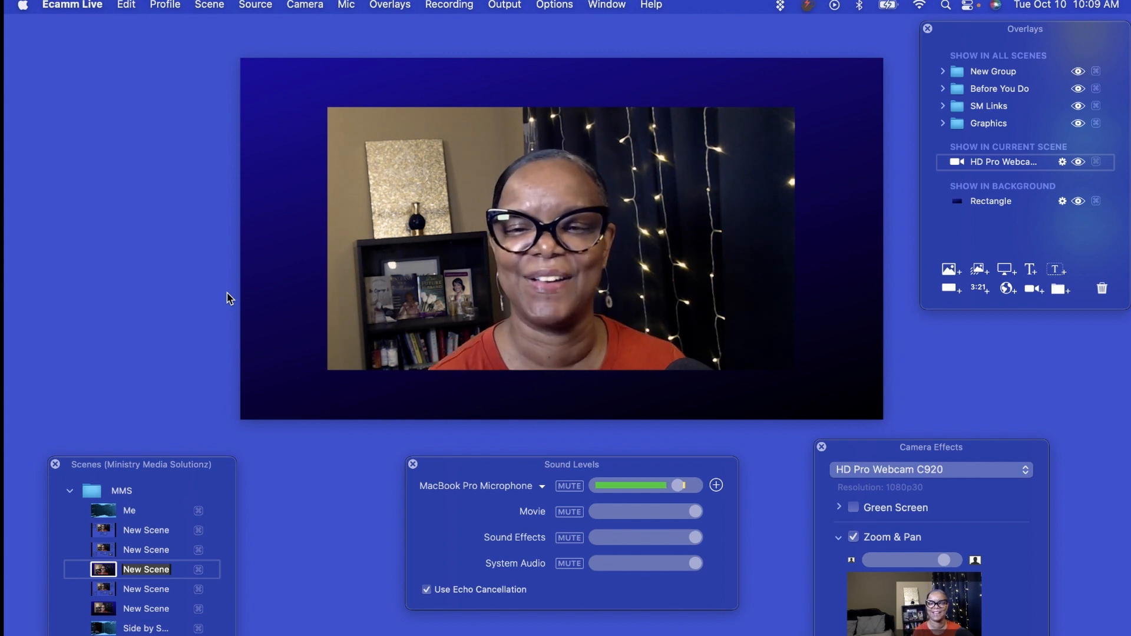
Give the webcam overlay a solid color border, try white and black, and settle on the saved dark blue
mouse_move(329, 259)
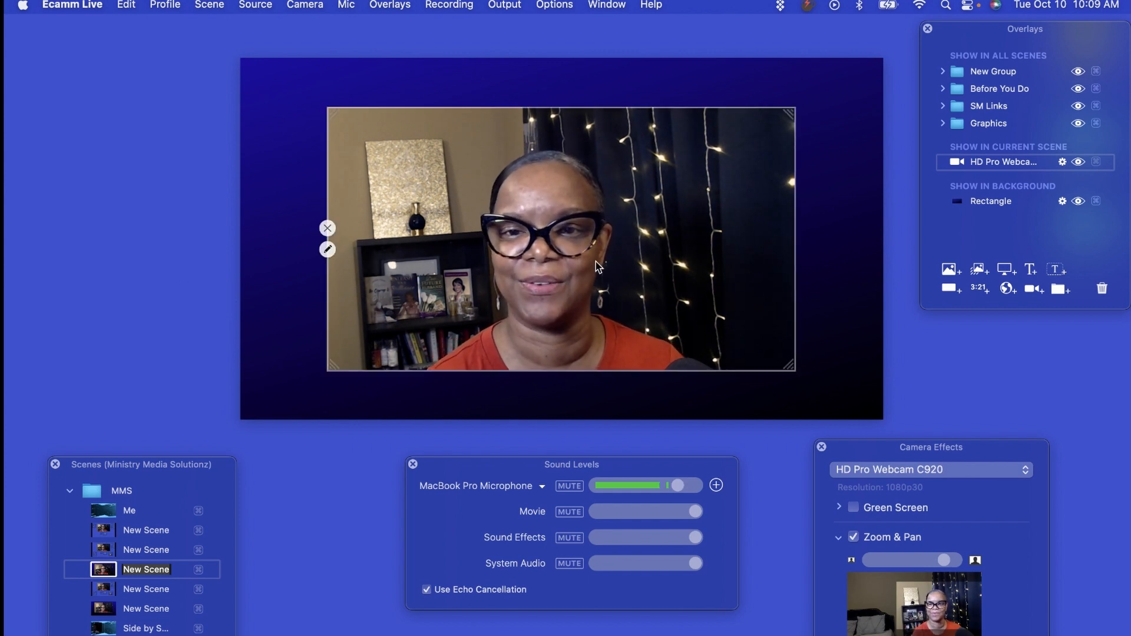
click(327, 249)
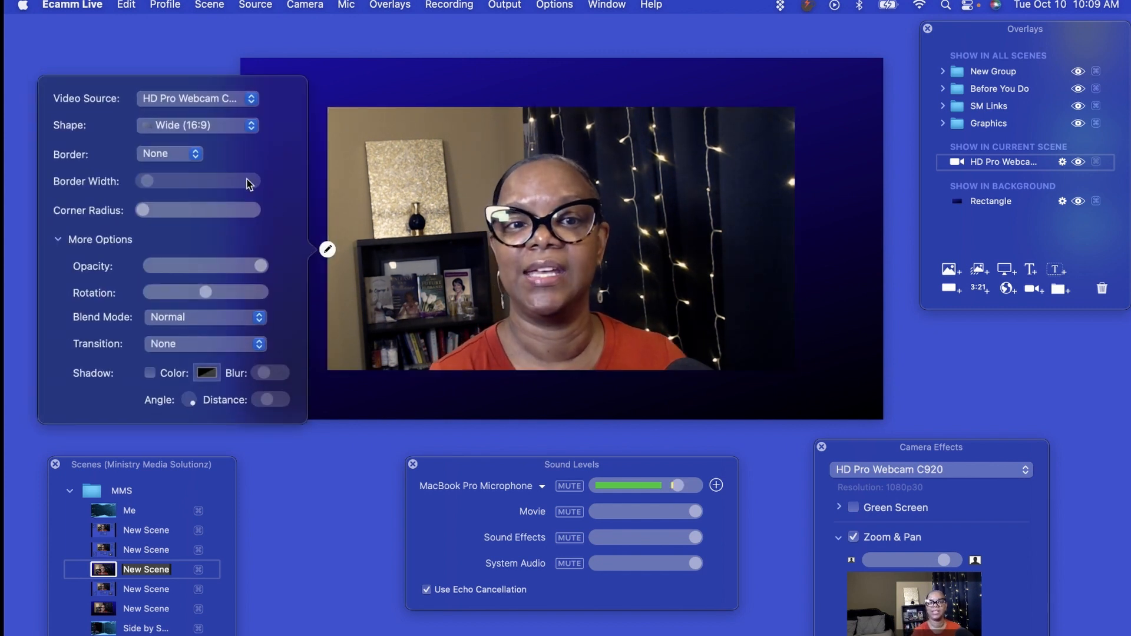
click(195, 154)
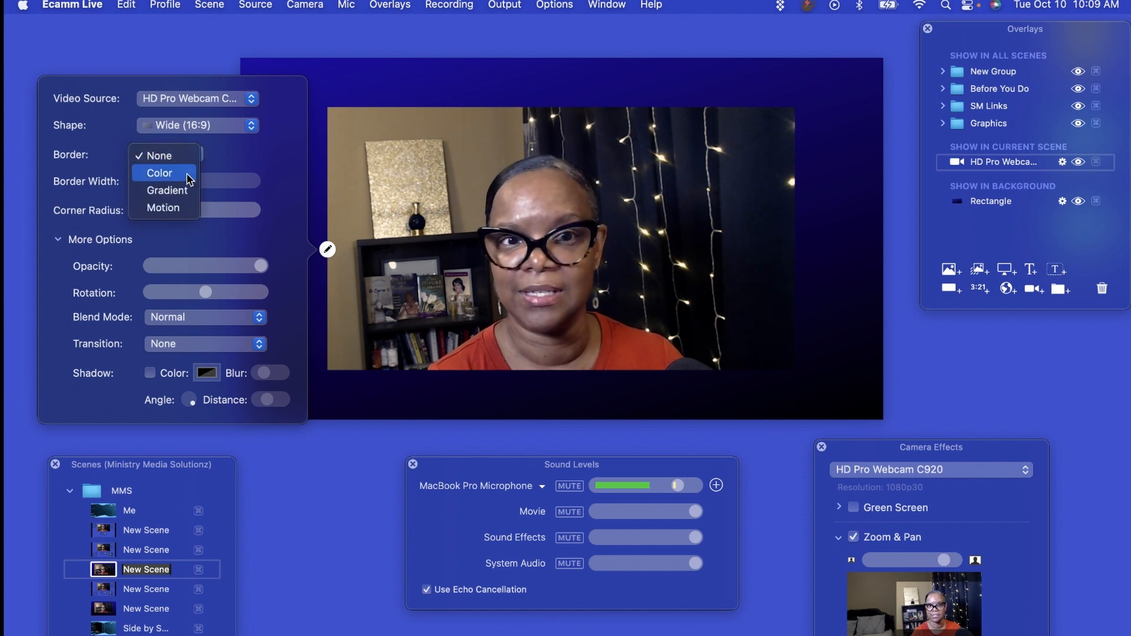
click(189, 173)
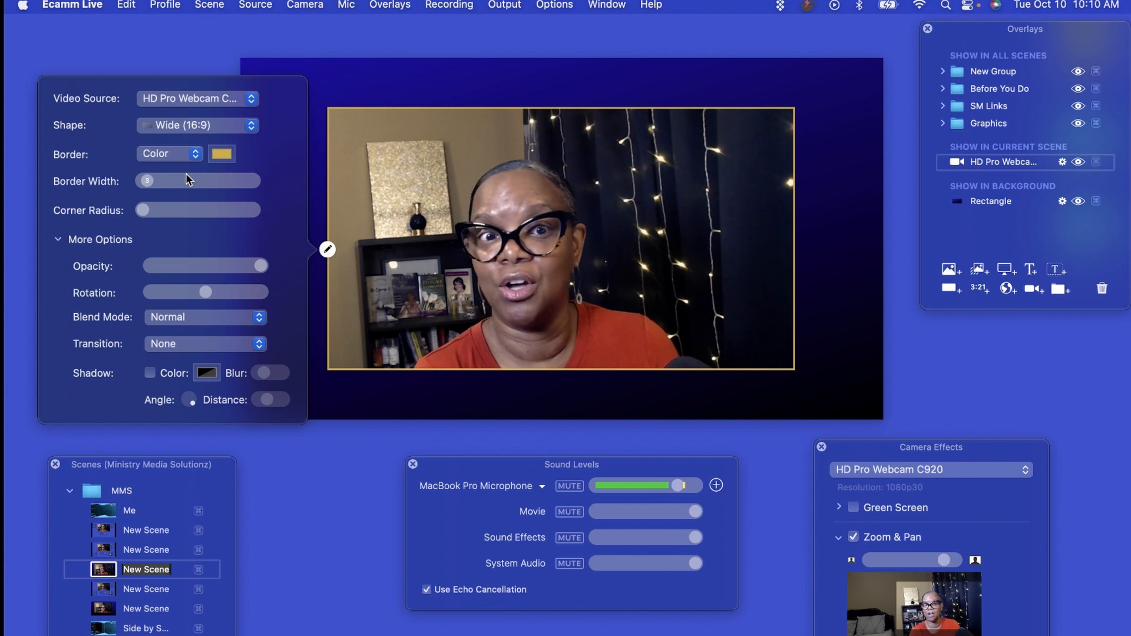
click(222, 156)
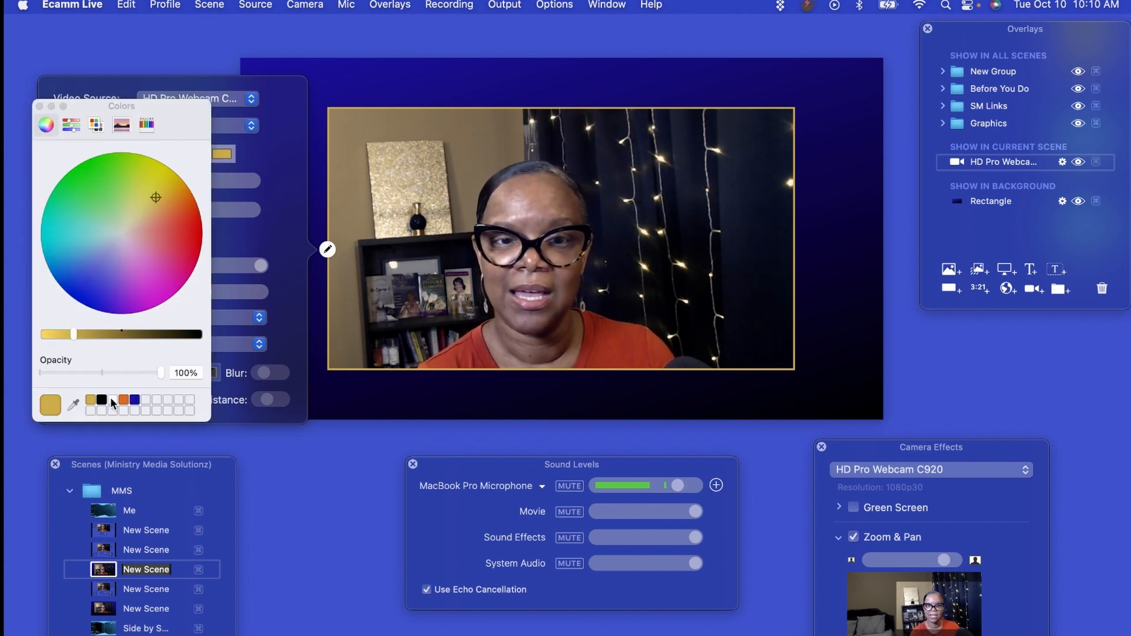
click(112, 401)
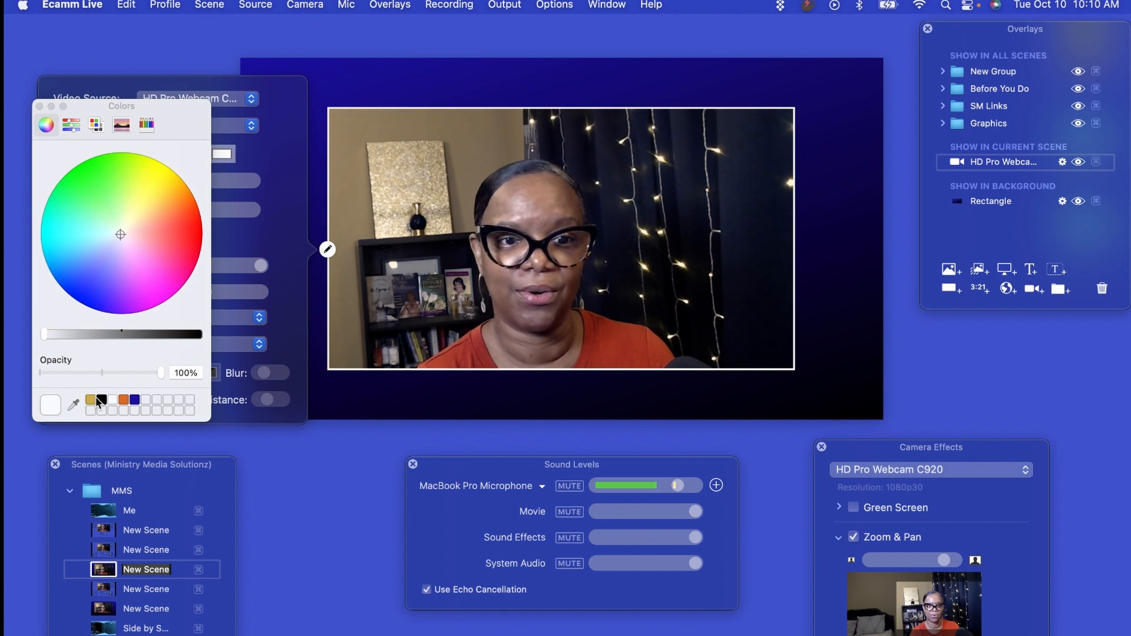
click(102, 401)
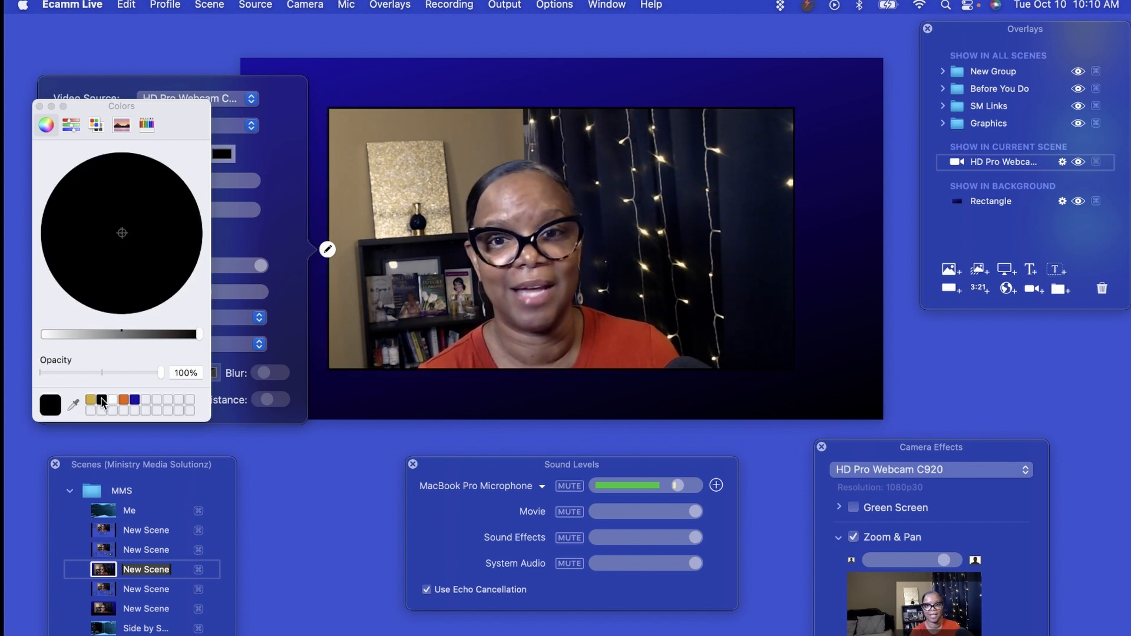
click(135, 401)
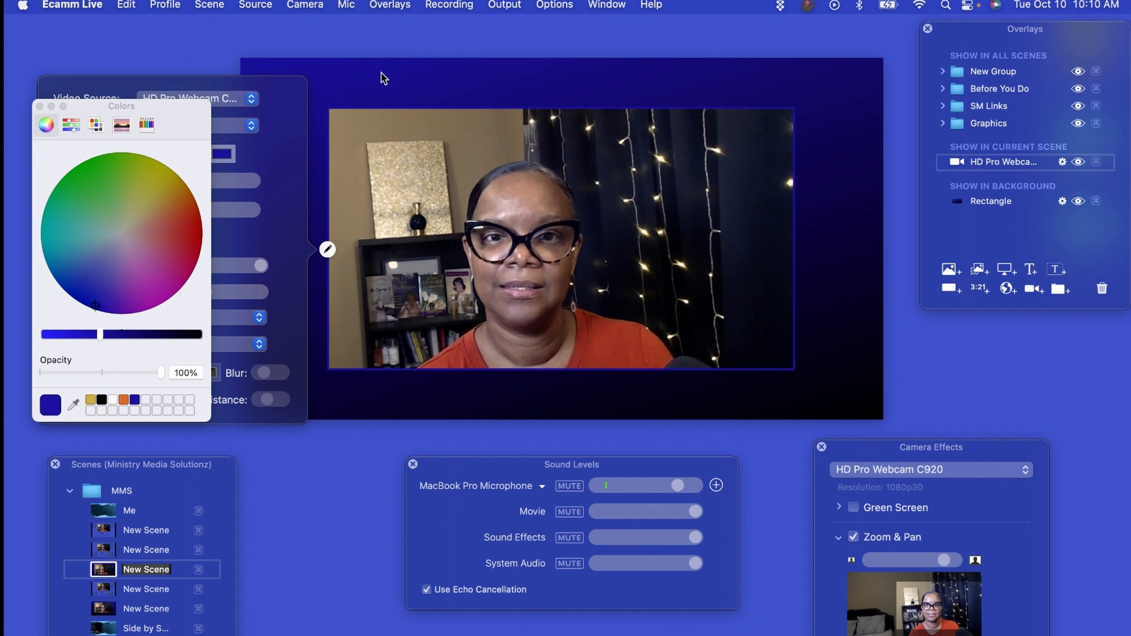
click(328, 251)
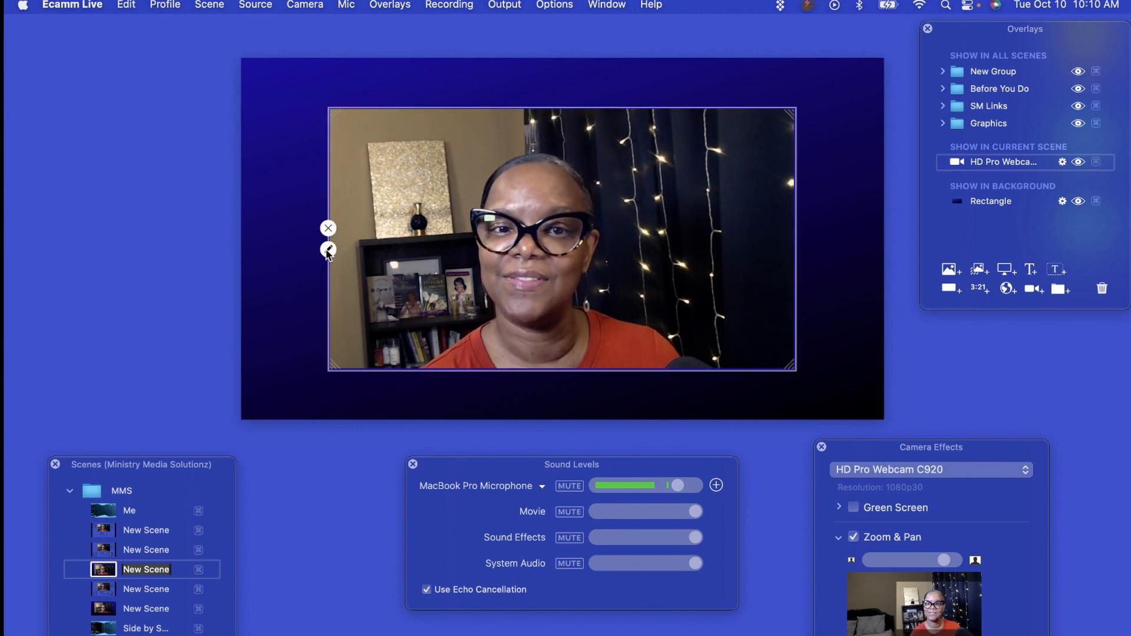
Change the webcam overlay's border to a gradient running from dark blue to the saved gold color
click(328, 250)
click(190, 153)
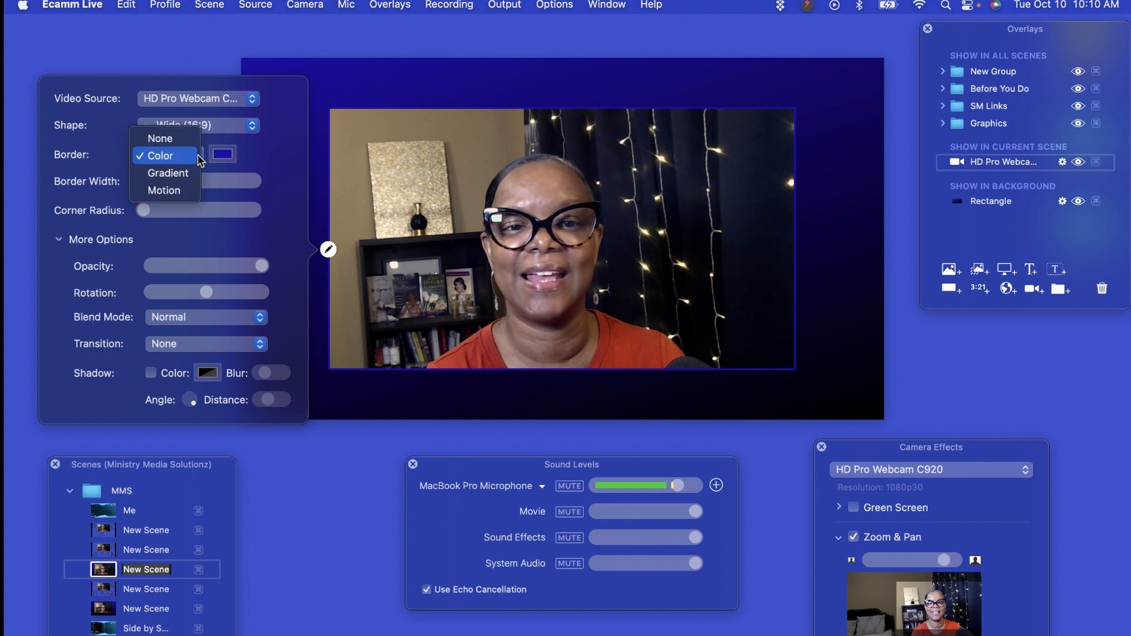
click(170, 173)
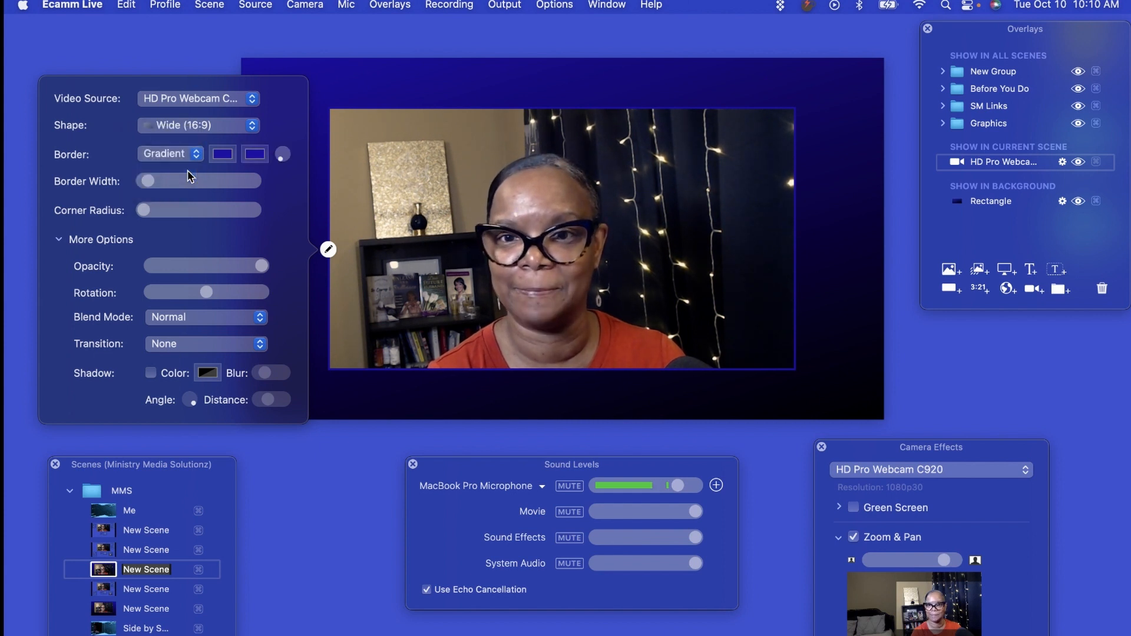
click(255, 155)
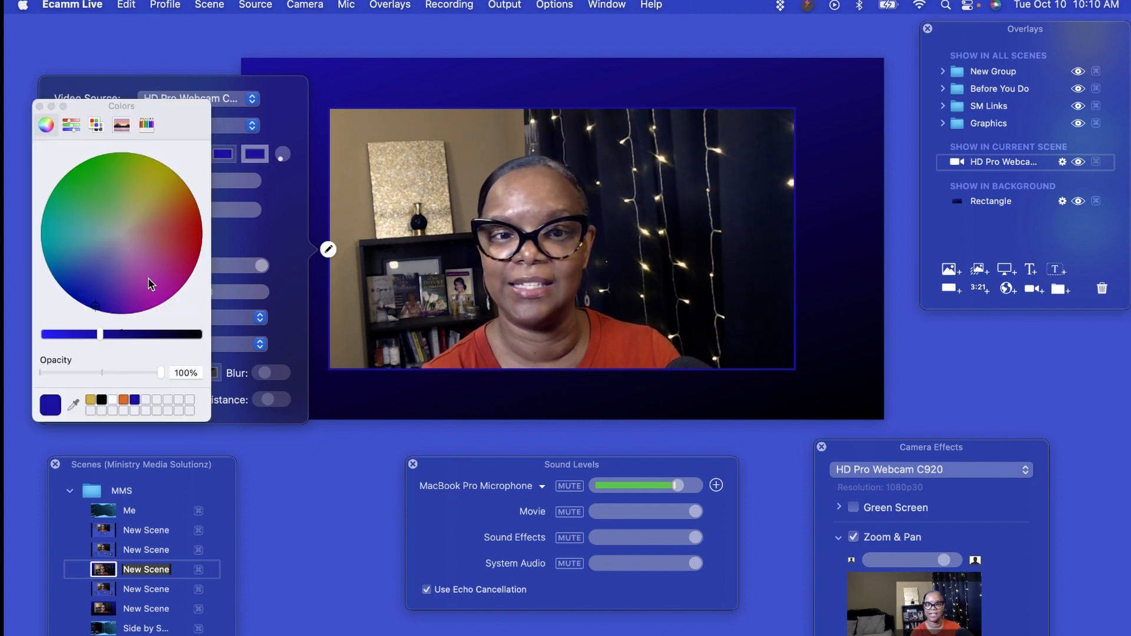
click(91, 400)
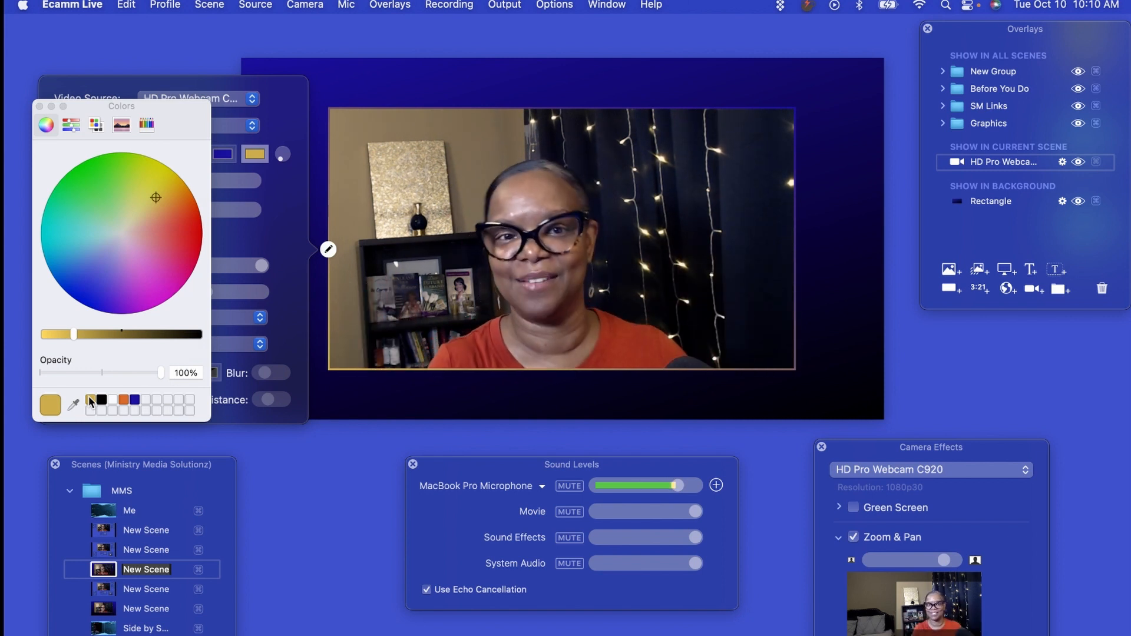
Widen the webcam overlay's gradient border to near its maximum to preview the colors, and reduce its width to 4
click(255, 180)
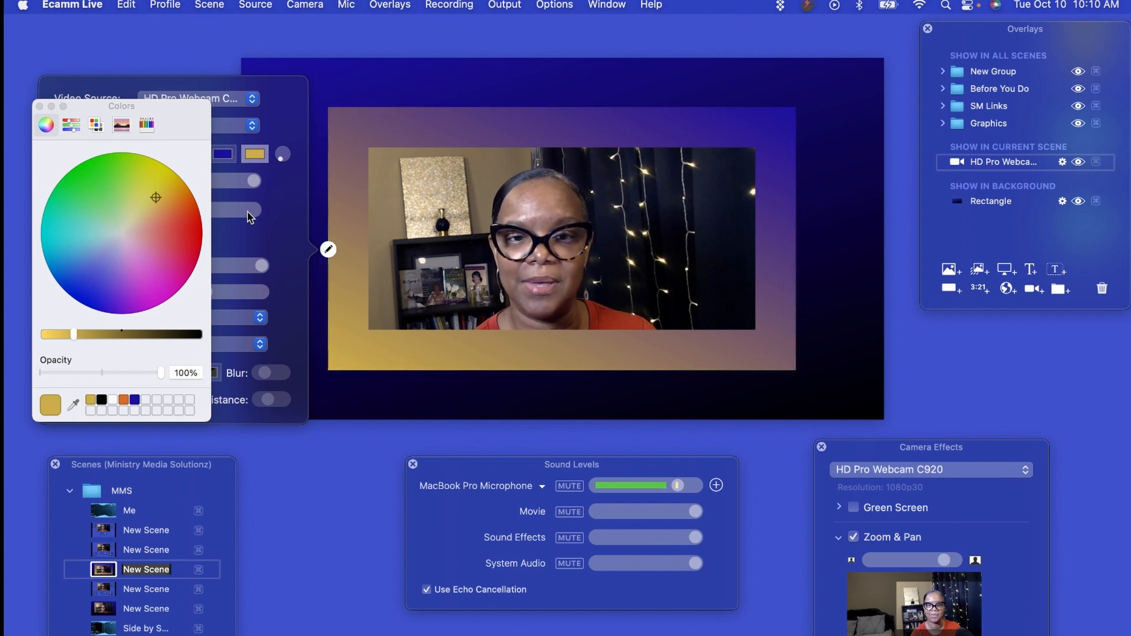
click(325, 251)
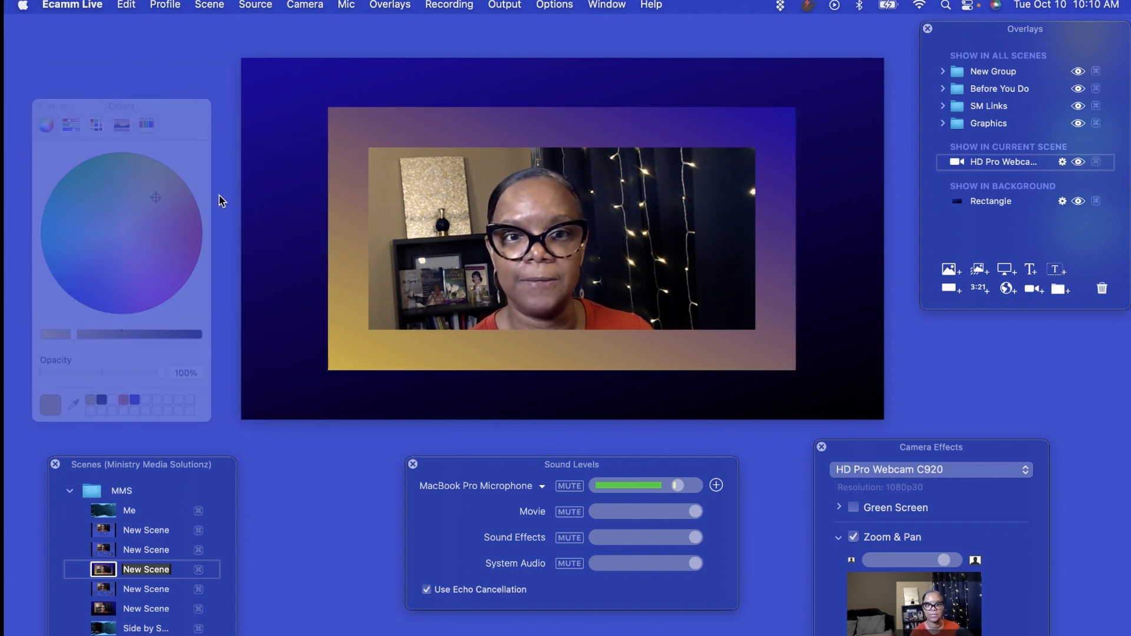
click(327, 250)
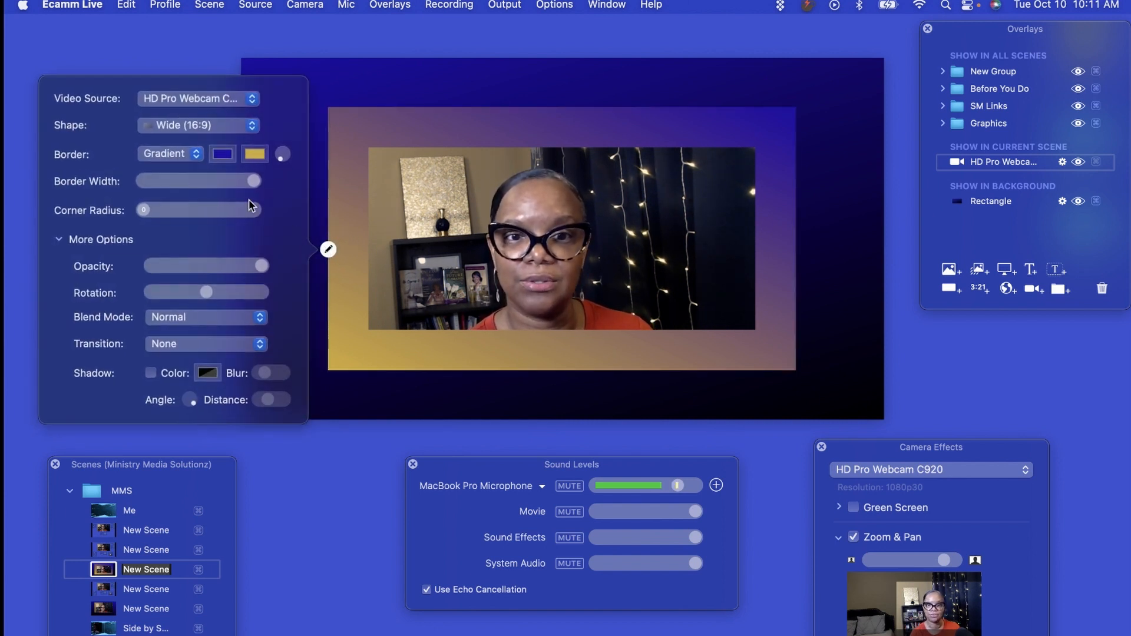
drag(249, 185, 147, 186)
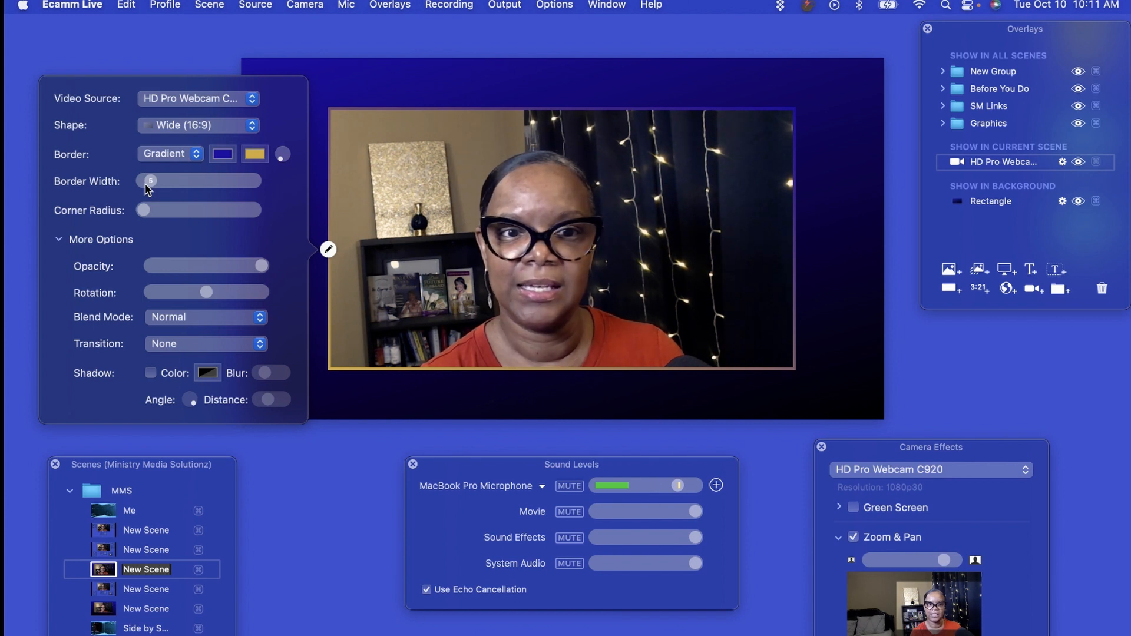
drag(145, 190, 145, 189)
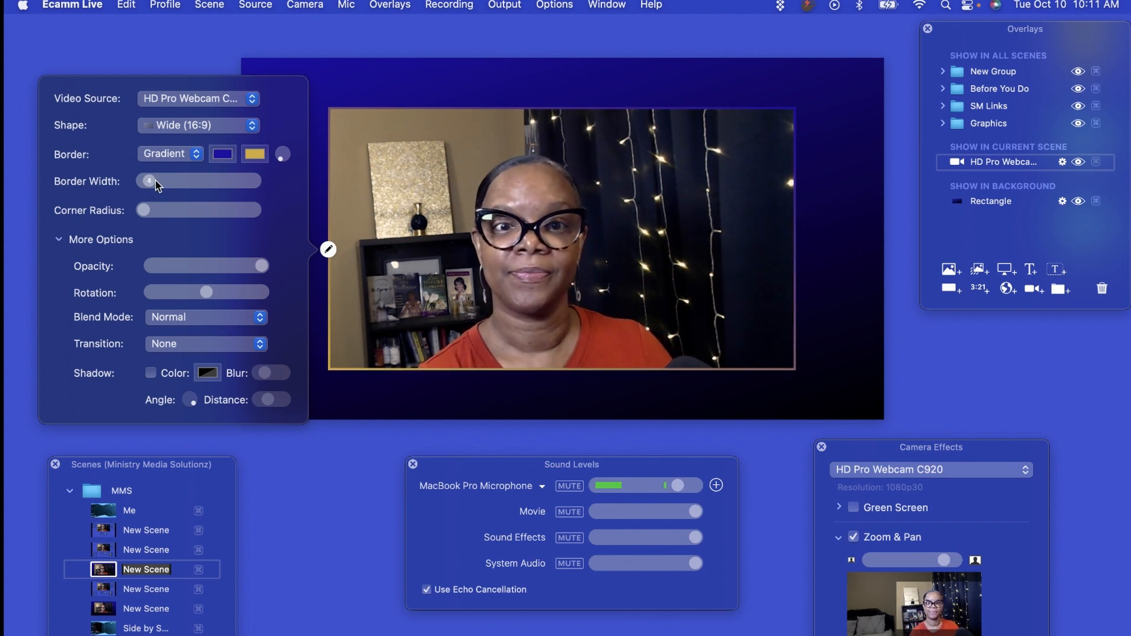
Switch the webcam overlay's border style to Motion using the blue and gold colors, and close its settings
click(197, 155)
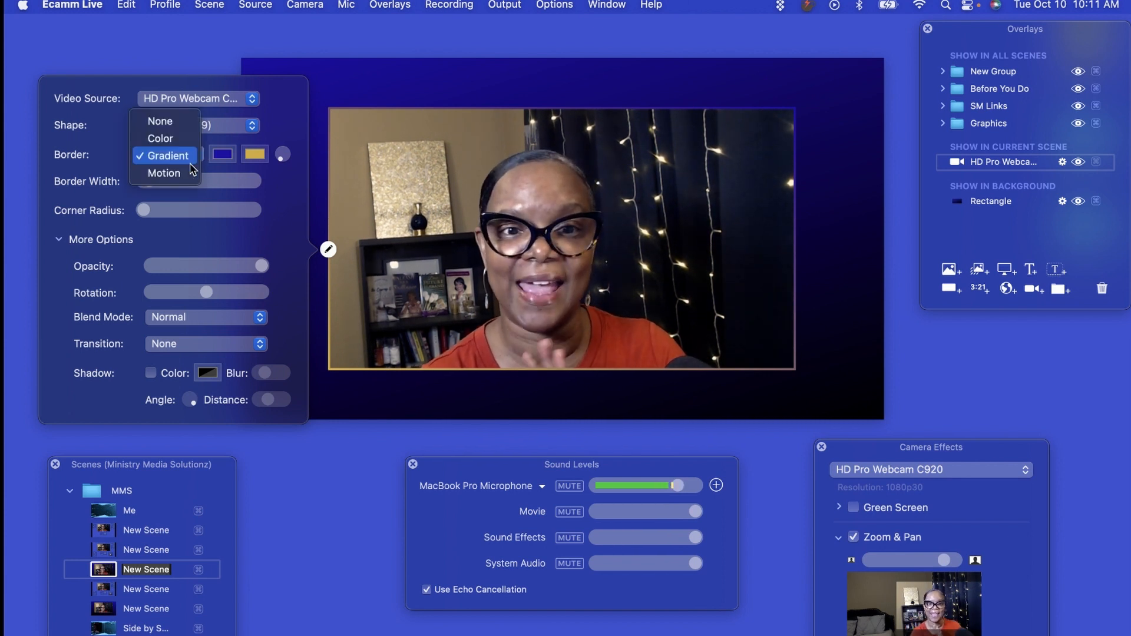
click(188, 174)
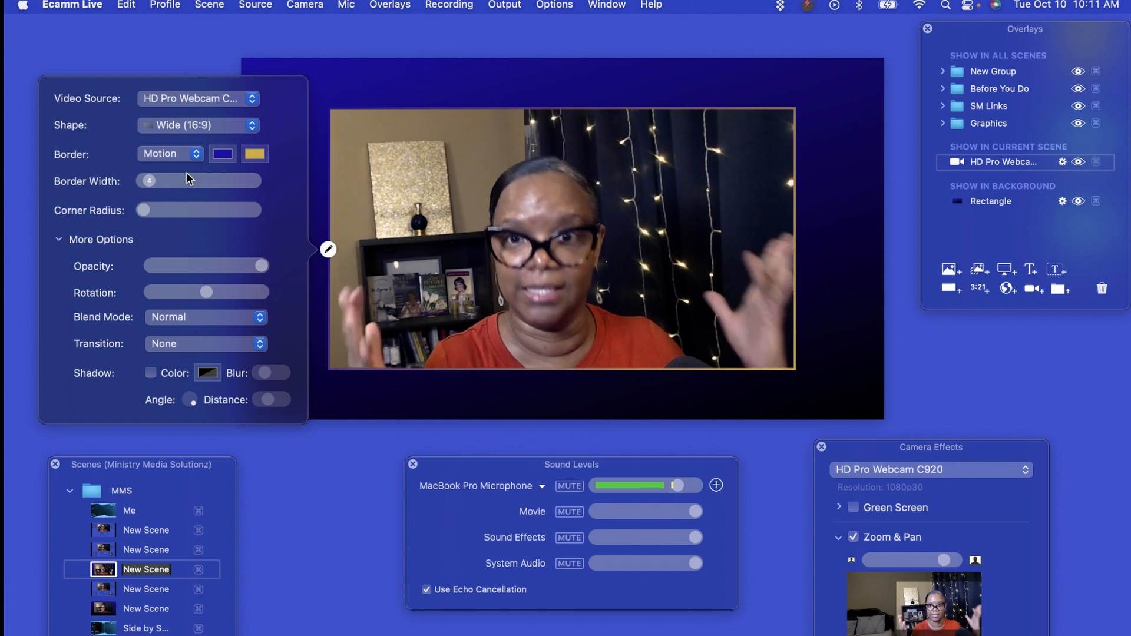
click(331, 91)
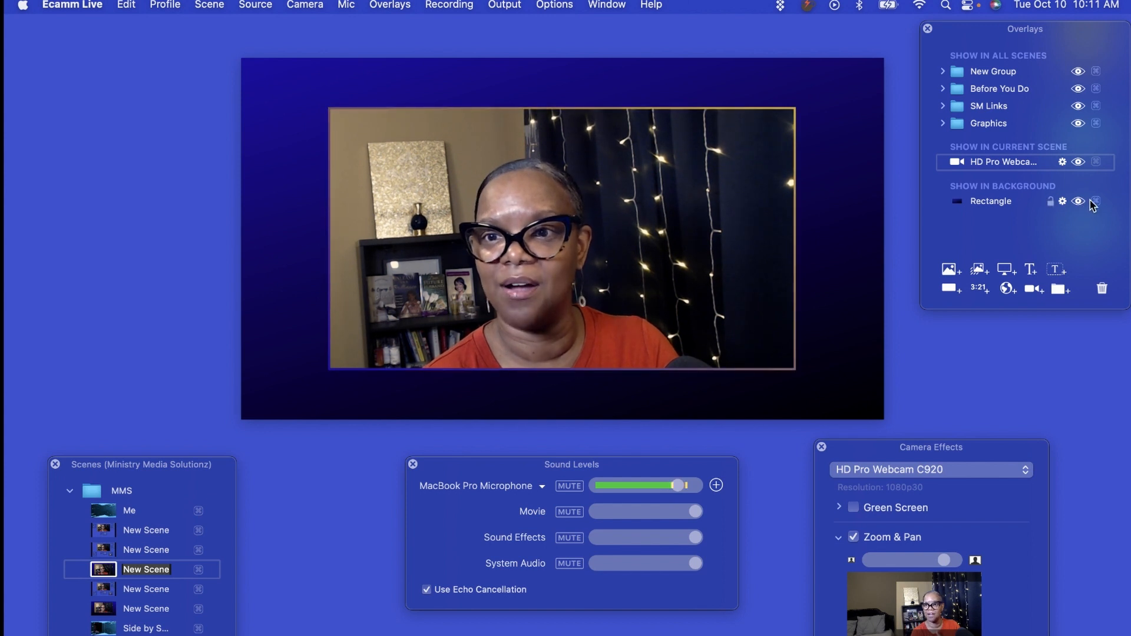
Try the Motion fill on the background rectangle, switch it back to Gradient, and close its settings
click(1063, 202)
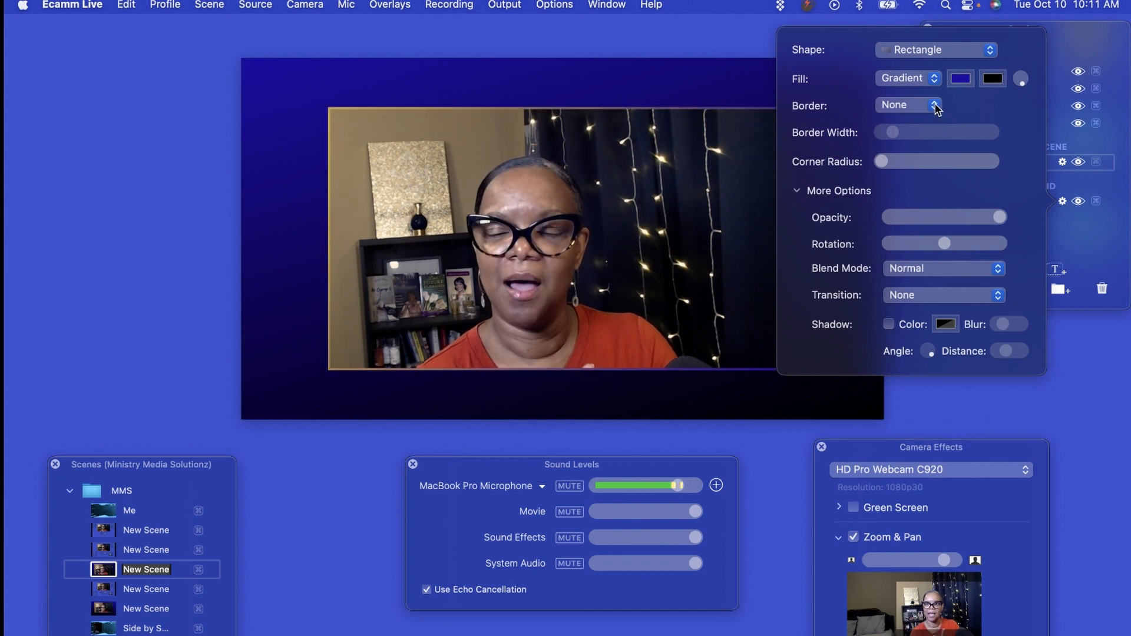
click(934, 78)
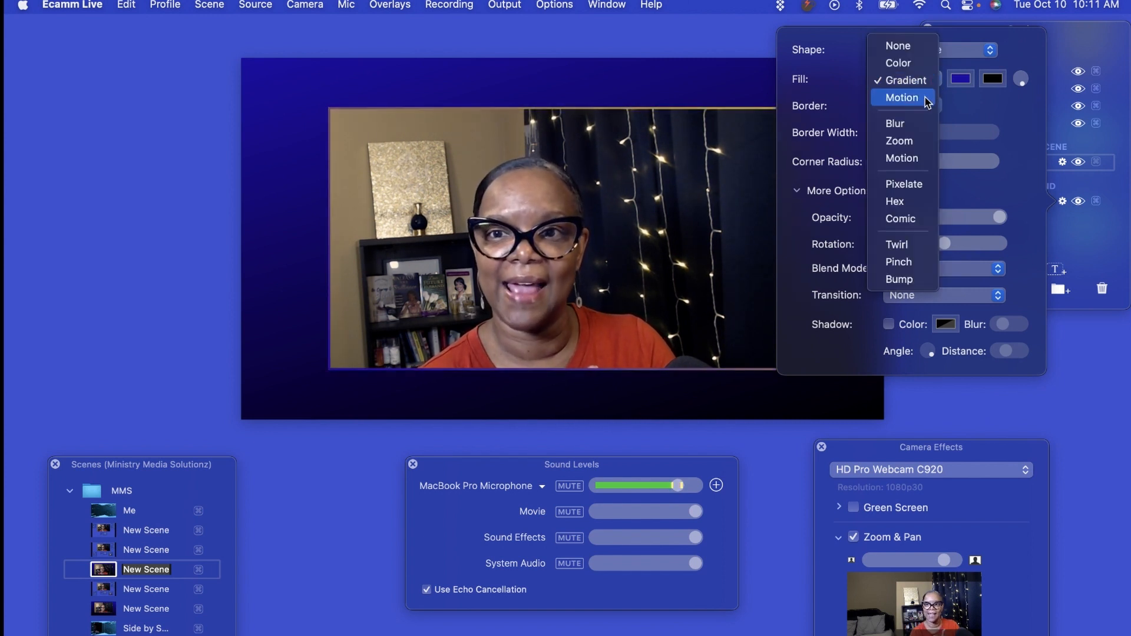
click(927, 99)
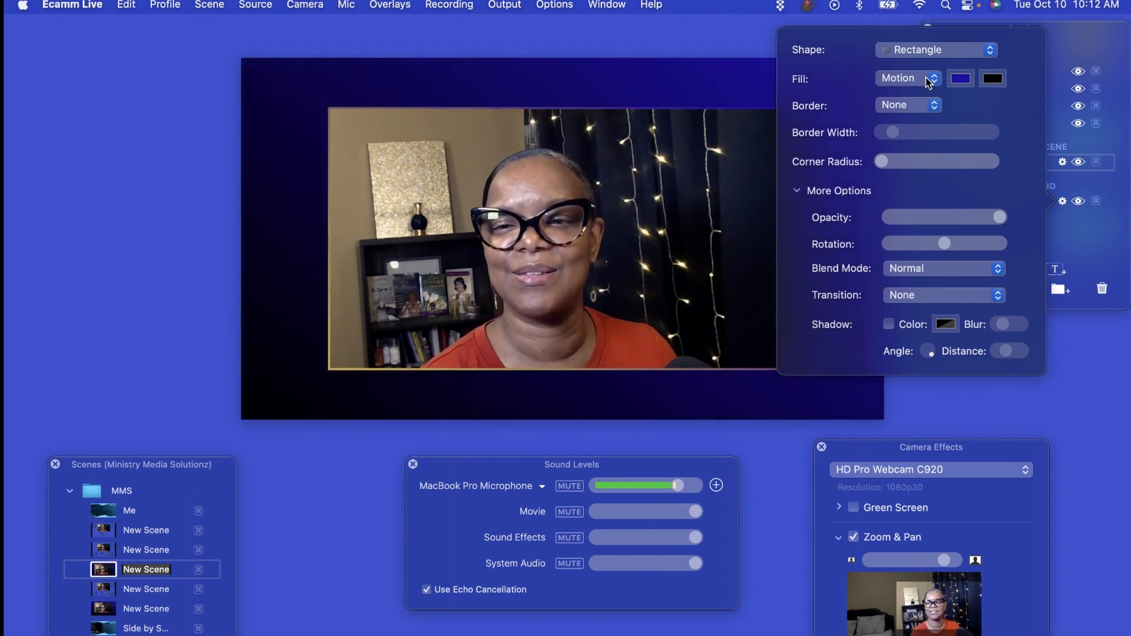
click(935, 79)
click(919, 68)
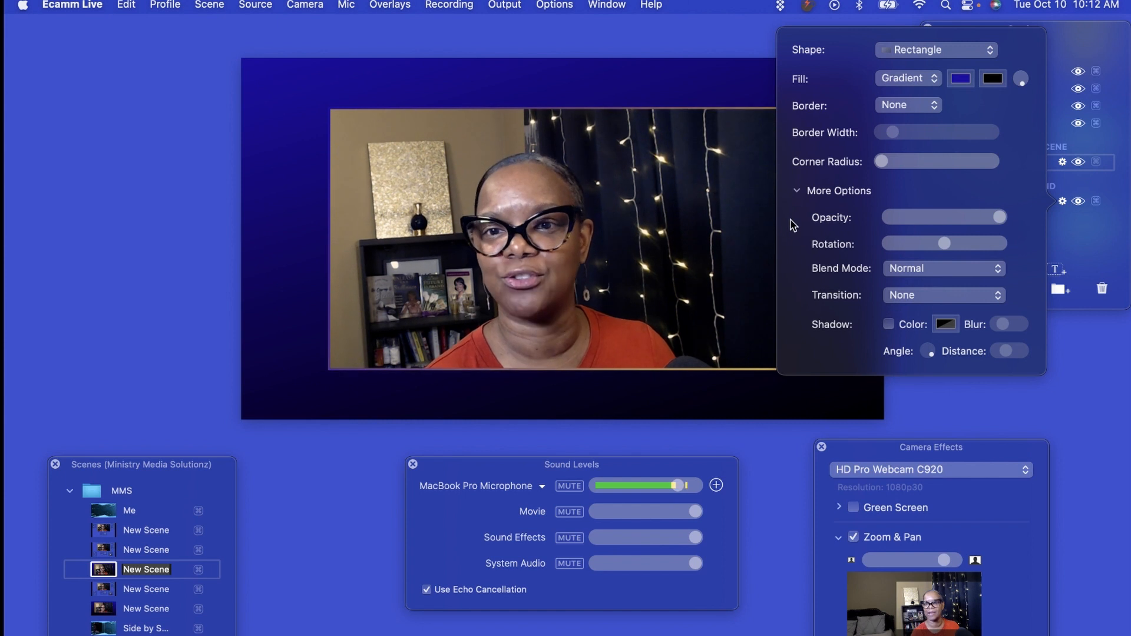
click(1060, 201)
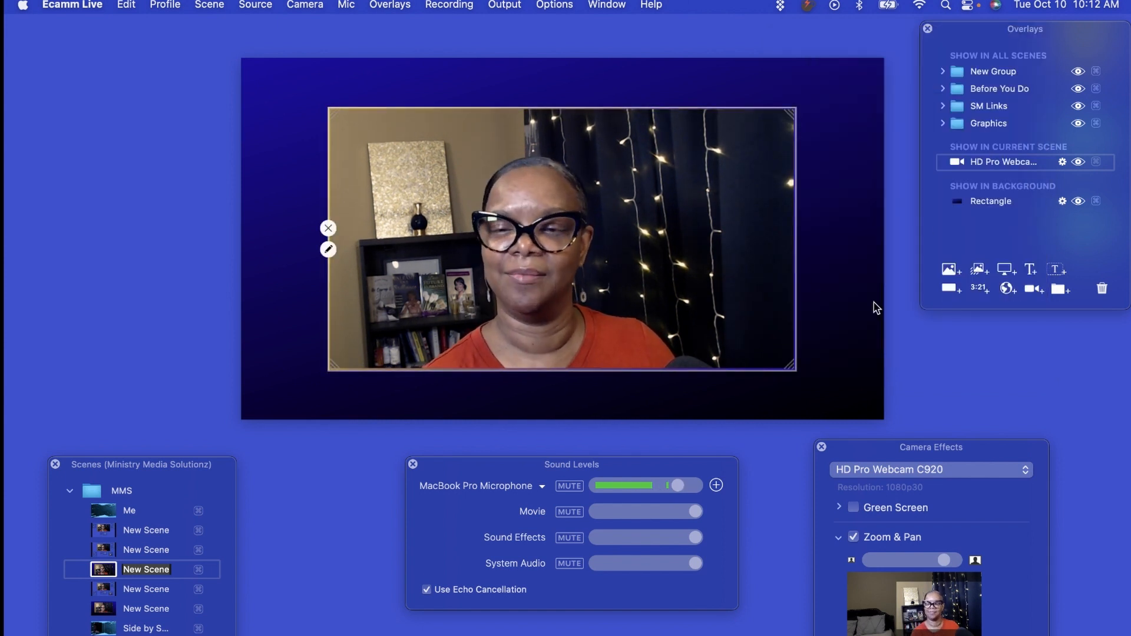